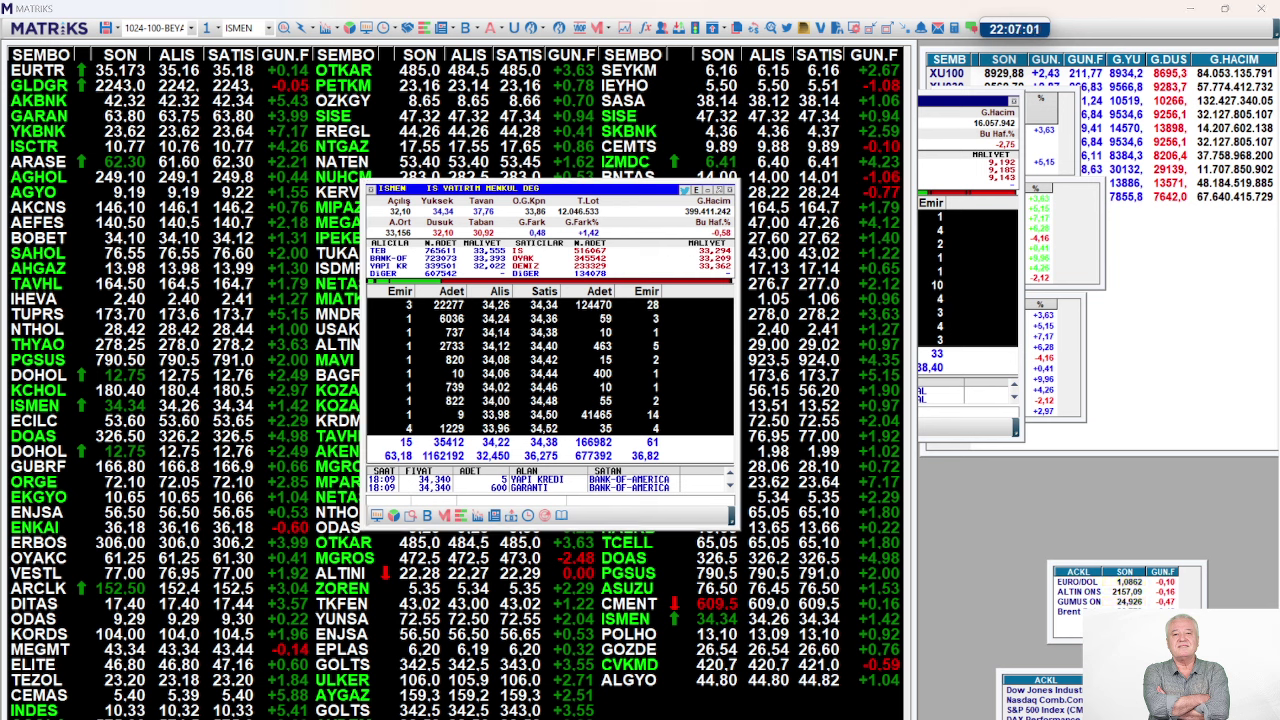
Switch to the PROFORMA CHECK-UP workbook in Excel and review the ISMEN assets table down to total assets
{"action": "left_click", "coordinate": [723, 697]}
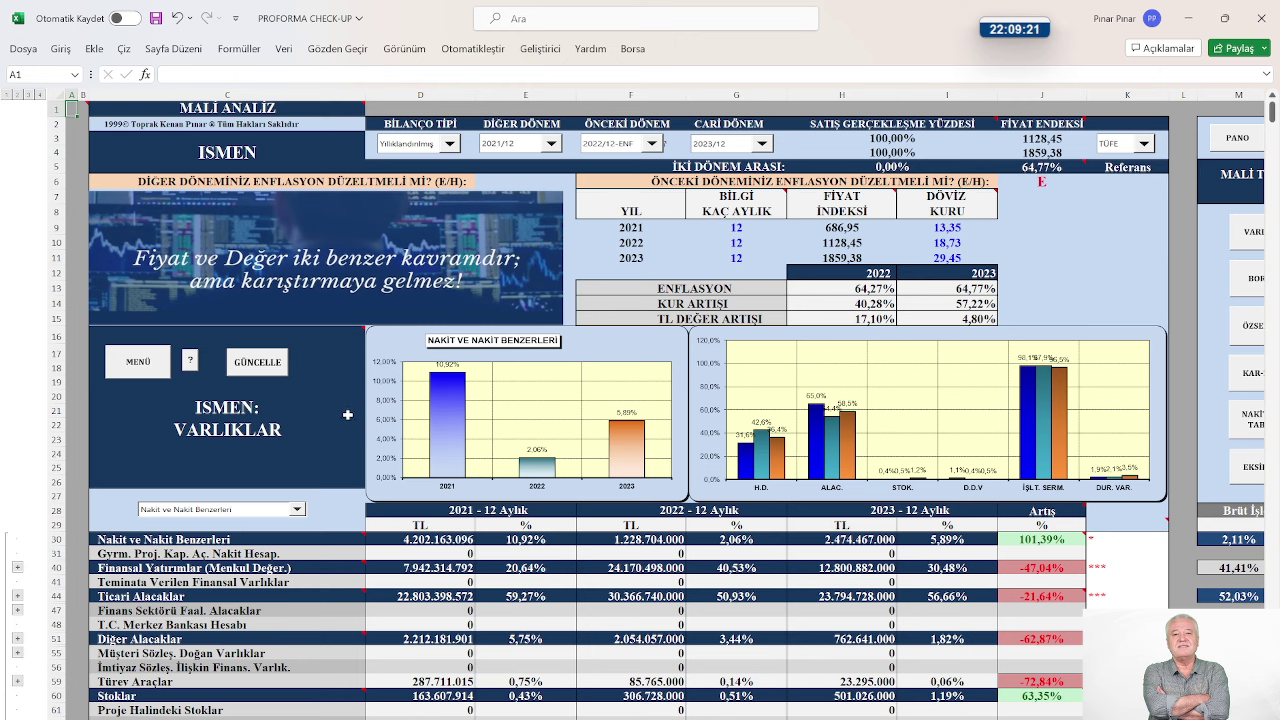
{"action": "scroll", "coordinate": [358, 430], "scroll_direction": "down", "scroll_amount": 2}
{"action": "scroll", "coordinate": [366, 440], "scroll_direction": "down", "scroll_amount": 1}
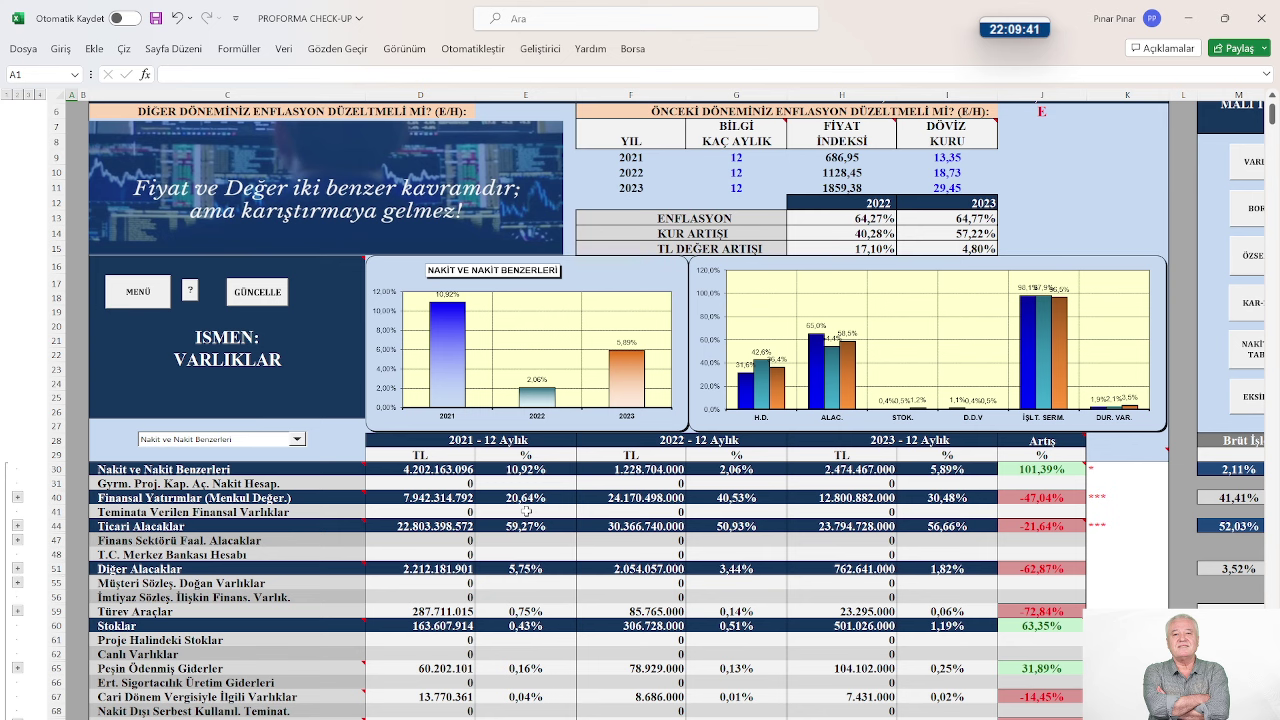
{"action": "scroll", "coordinate": [526, 511], "scroll_direction": "down", "scroll_amount": 10}
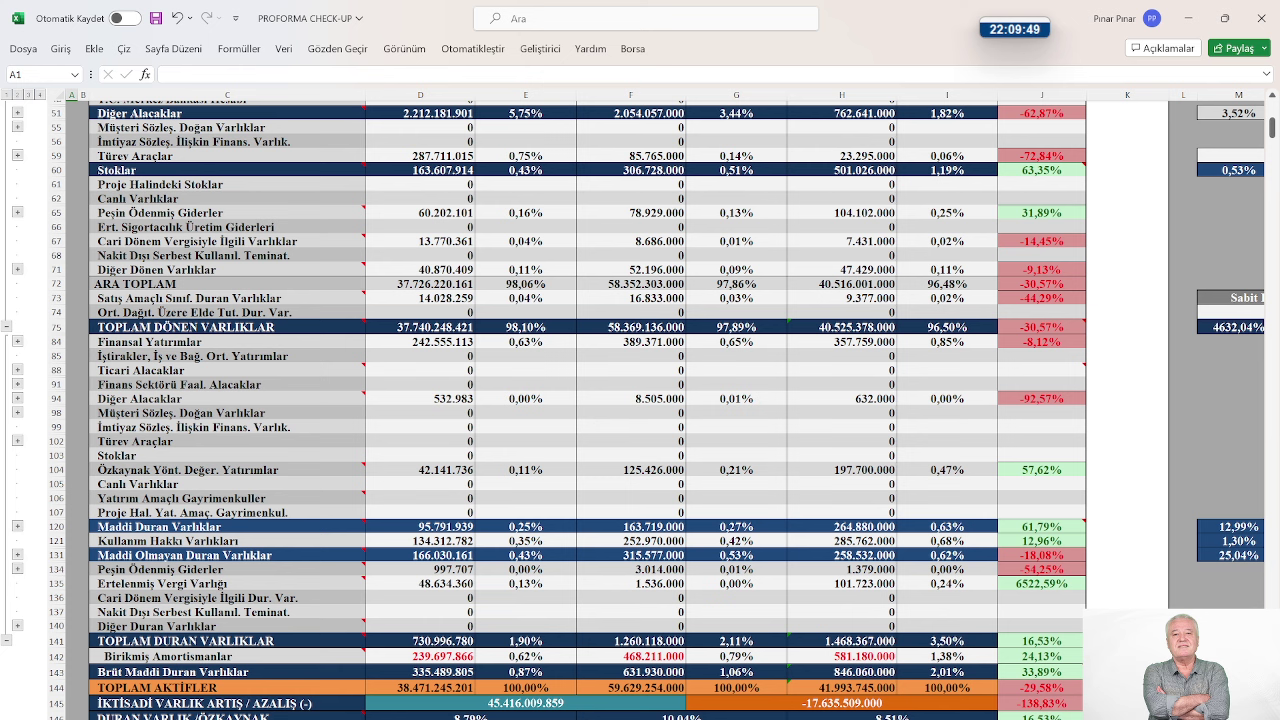
Go to the Gösterge section of the financial analysis and view the Z-Skor sector options beside the annualized ratios
{"action": "key", "text": "ctrl+m"}
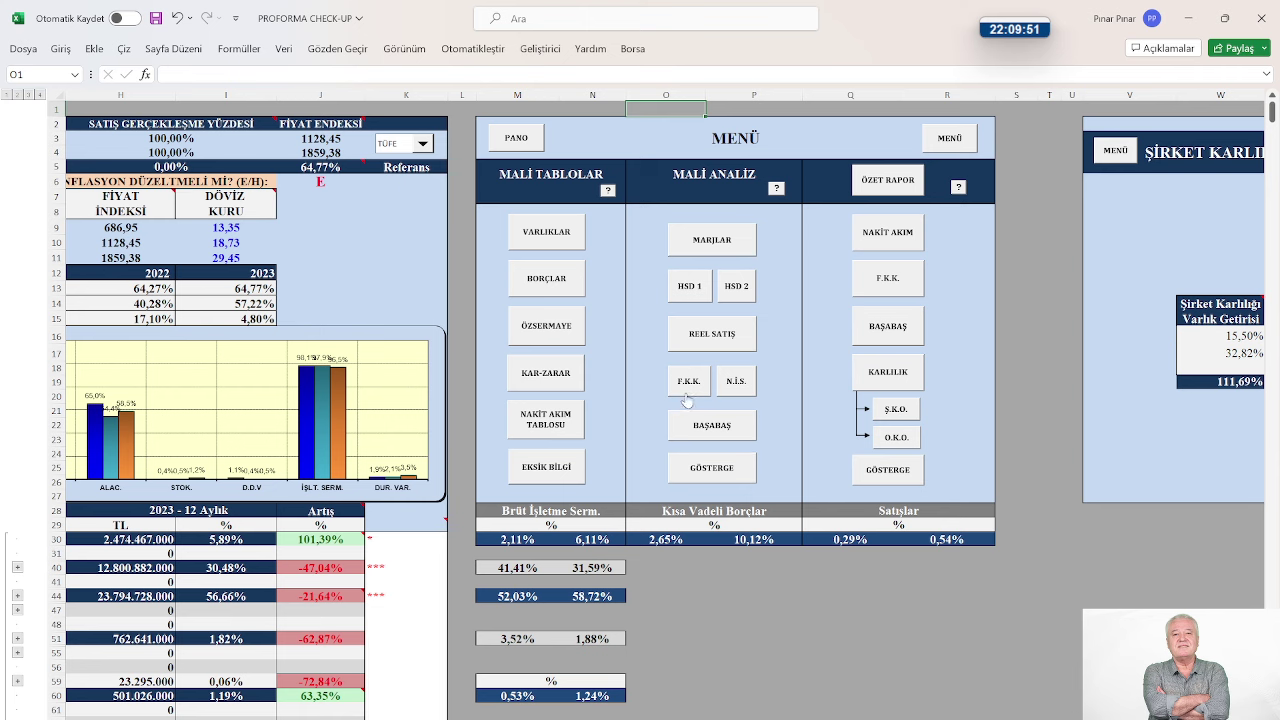
{"action": "left_click", "coordinate": [696, 470]}
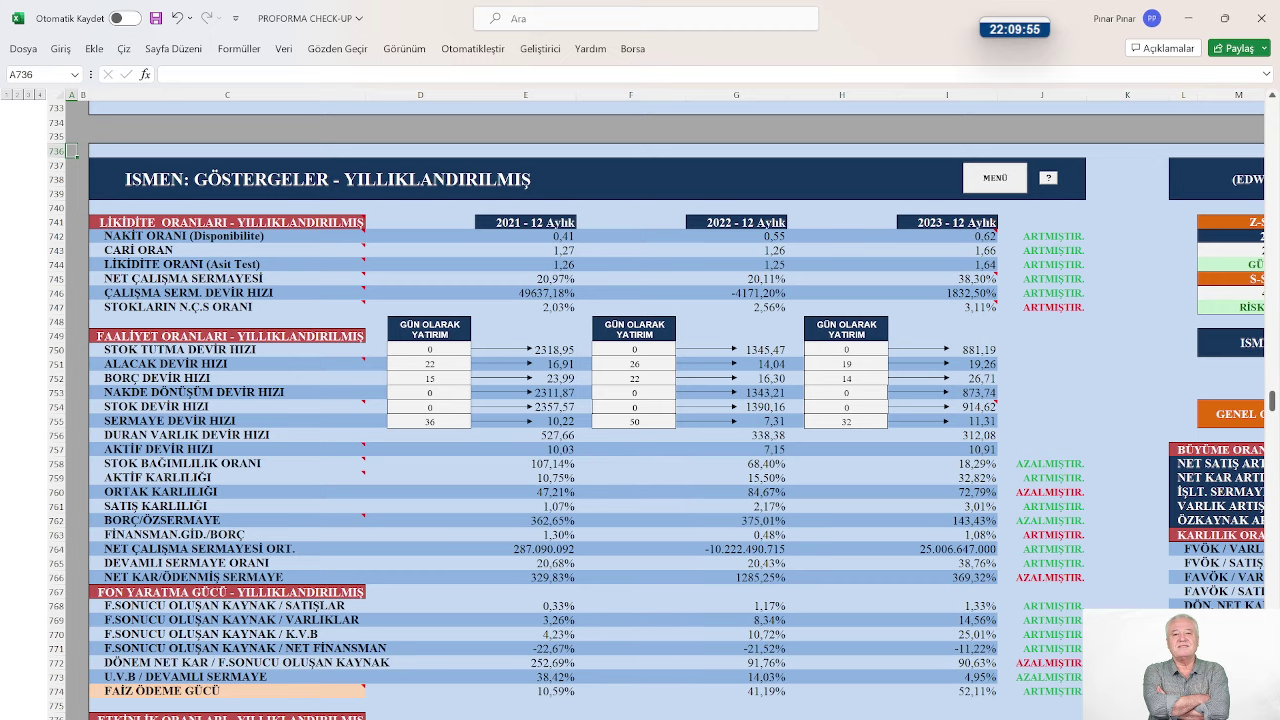
{"action": "scroll", "coordinate": [640, 400], "scroll_direction": "right", "scroll_amount": 10}
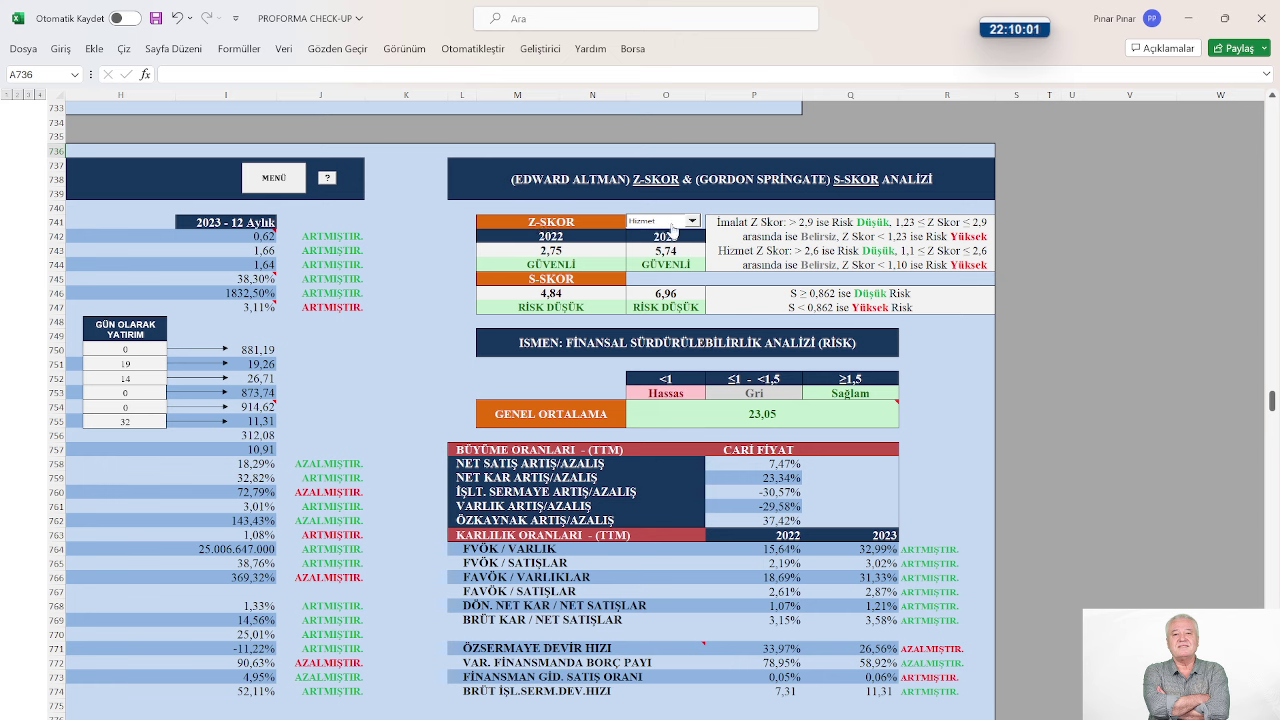
{"action": "left_click", "coordinate": [689, 221]}
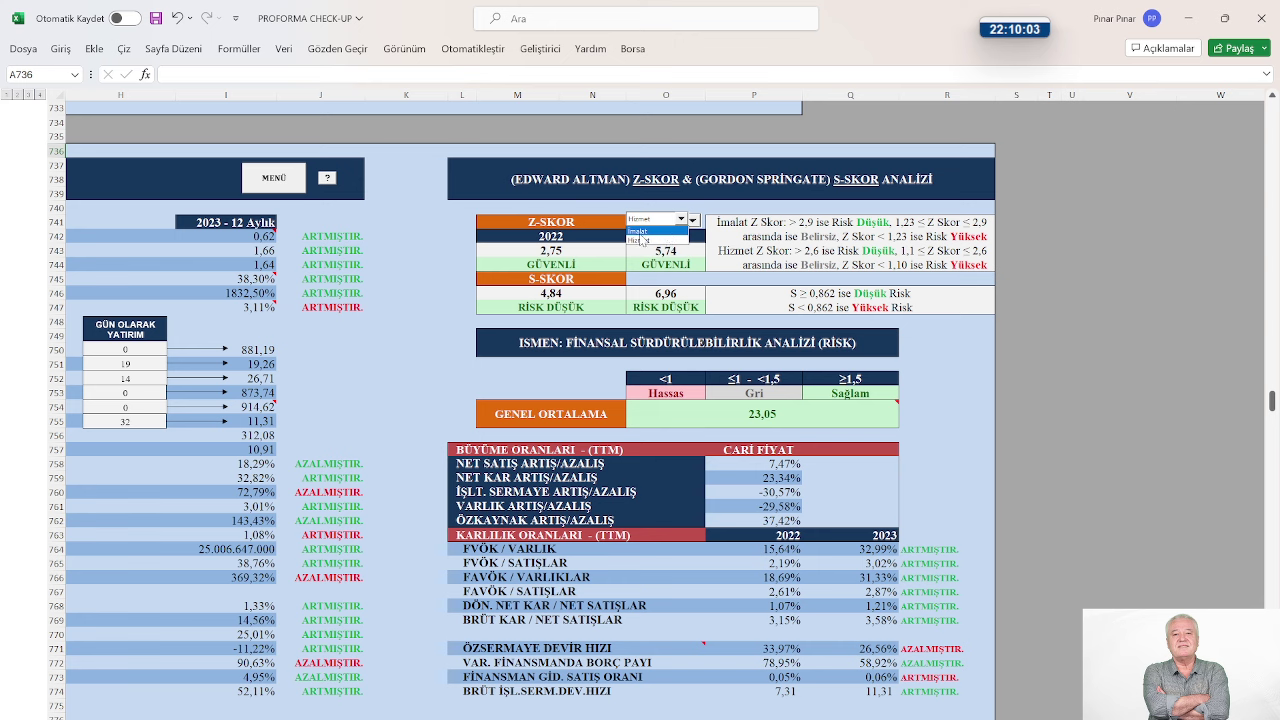
{"action": "left_click", "coordinate": [653, 224]}
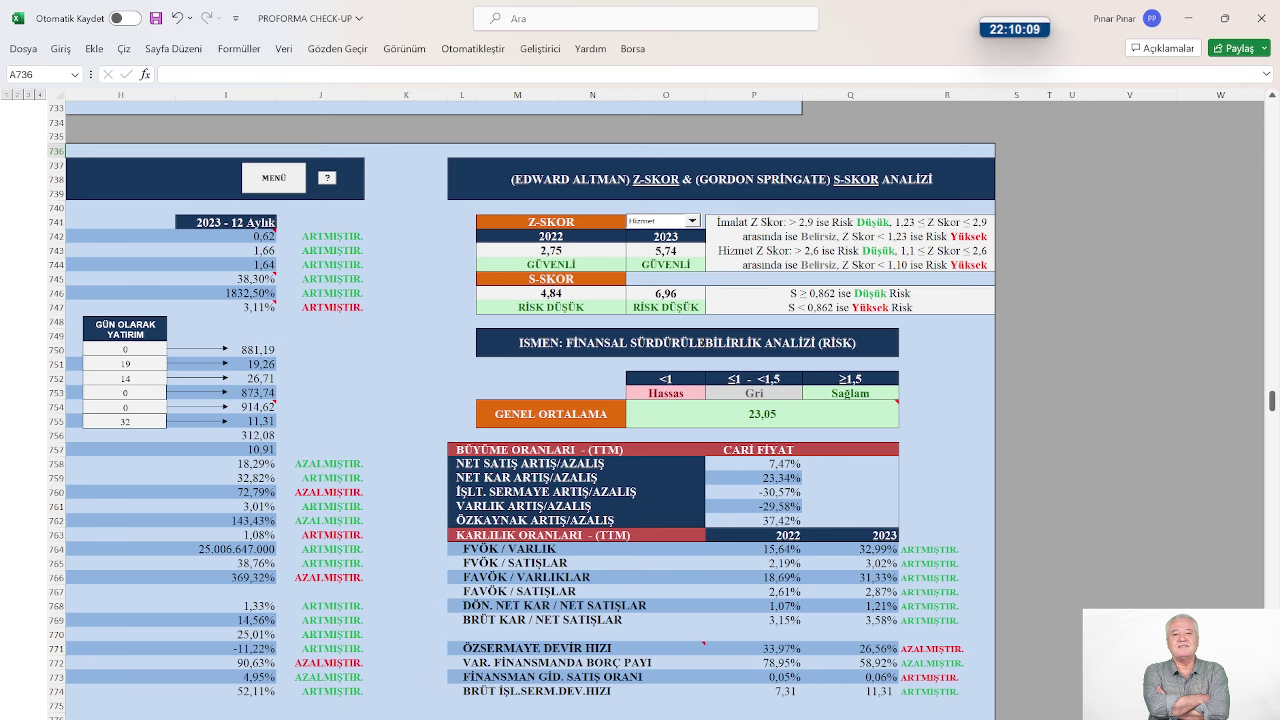
{"action": "scroll", "coordinate": [665, 430], "scroll_direction": "left", "scroll_amount": 10}
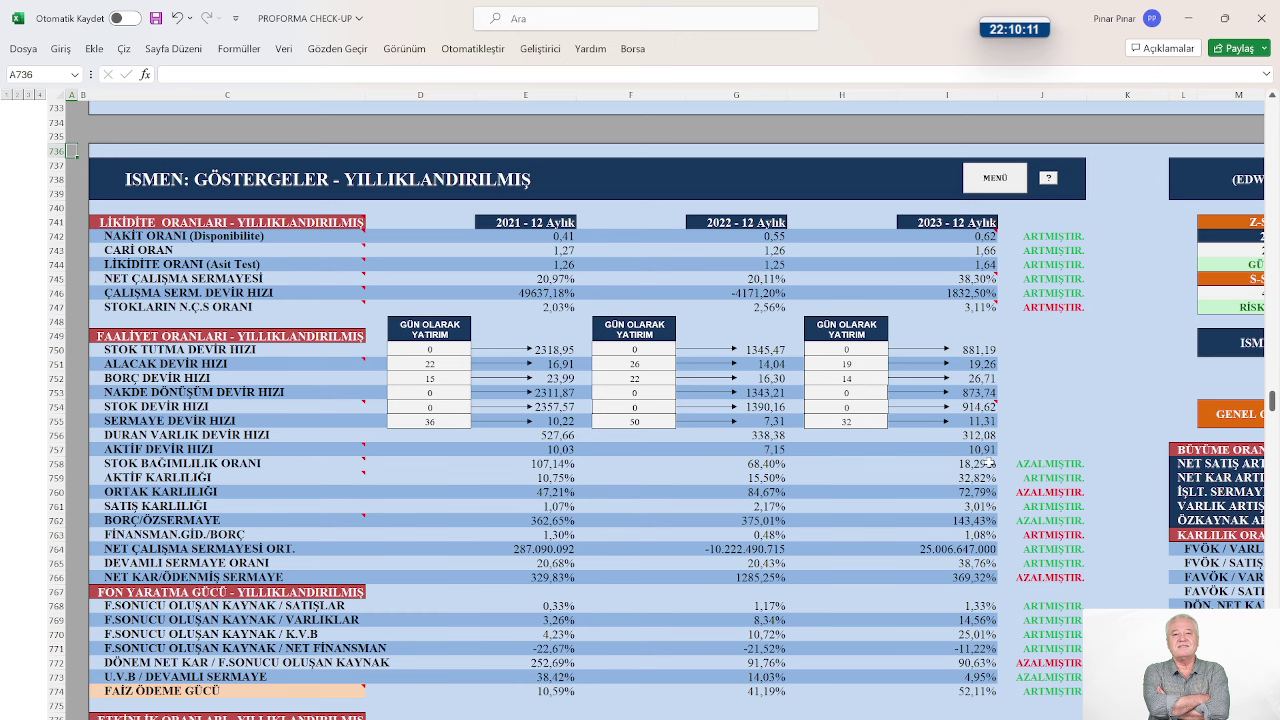
Go to the Varlıklar section and examine the 2021–2023 current asset items and their percentage changes through Toplam Dönen Varlıklar
{"action": "left_click", "coordinate": [995, 178]}
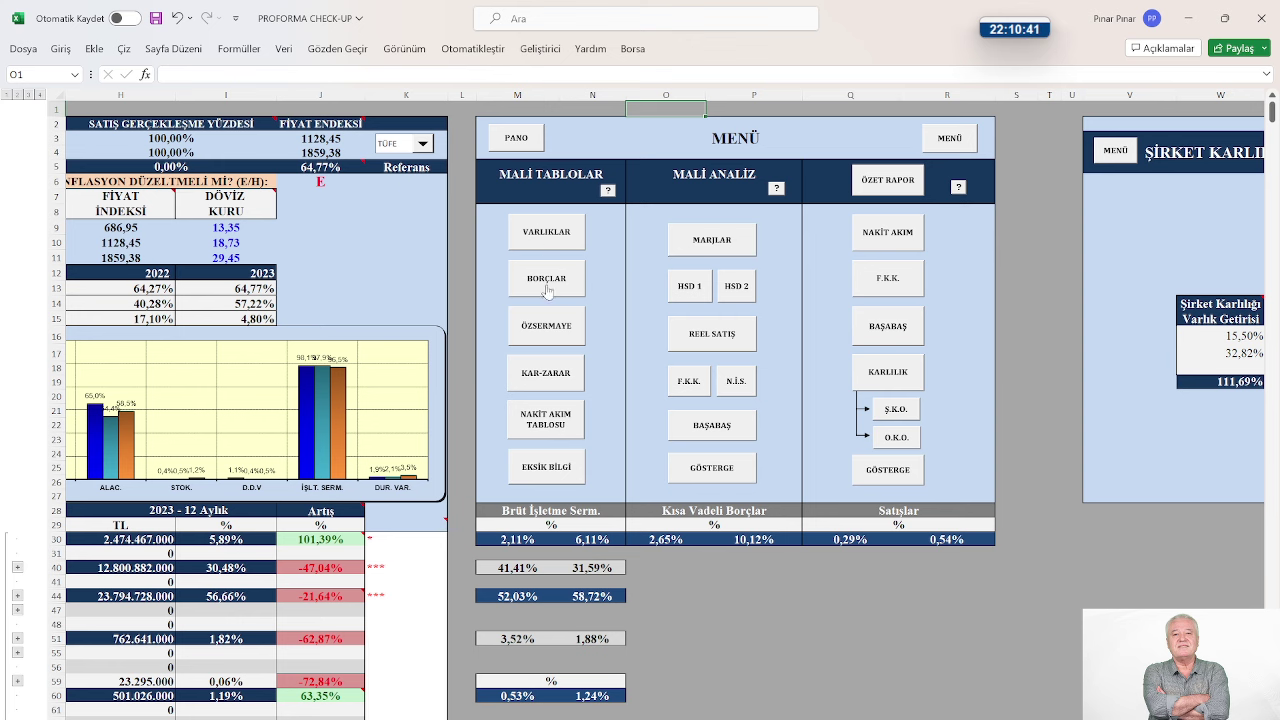
{"action": "left_click", "coordinate": [545, 234]}
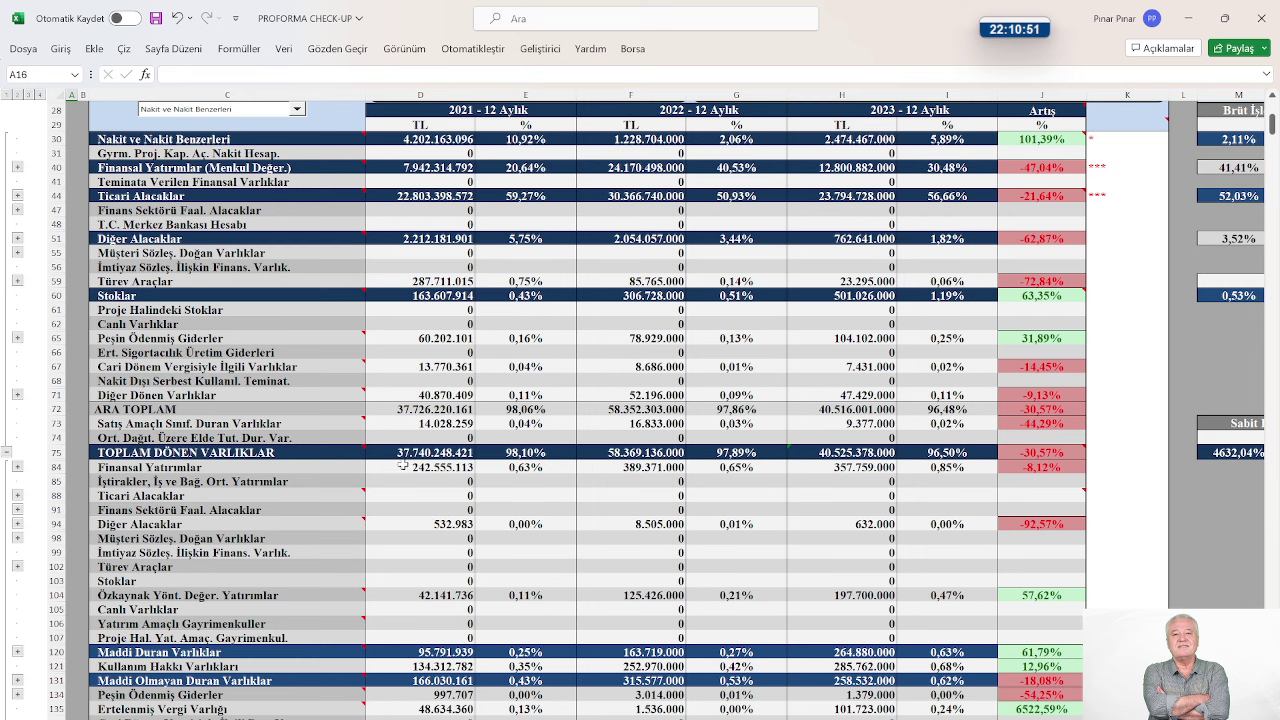
{"action": "scroll", "coordinate": [508, 370], "scroll_direction": "up", "scroll_amount": 1}
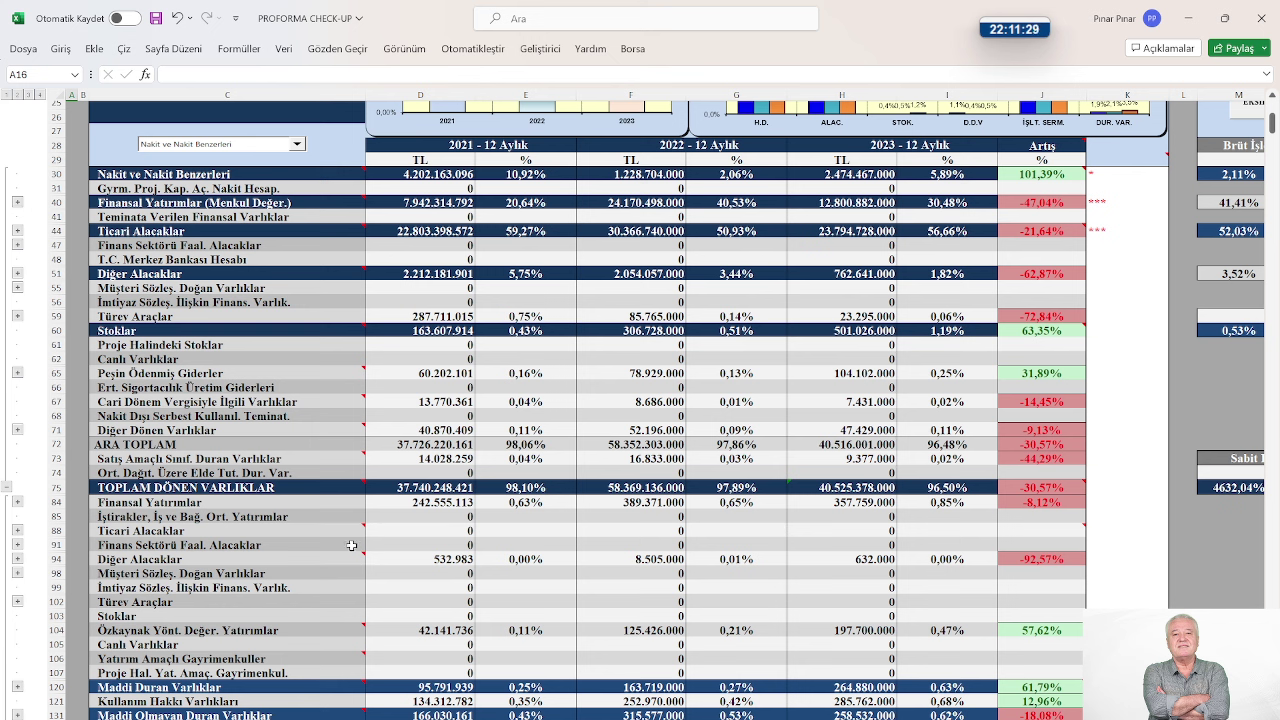
{"action": "scroll", "coordinate": [771, 503], "scroll_direction": "up", "scroll_amount": 2}
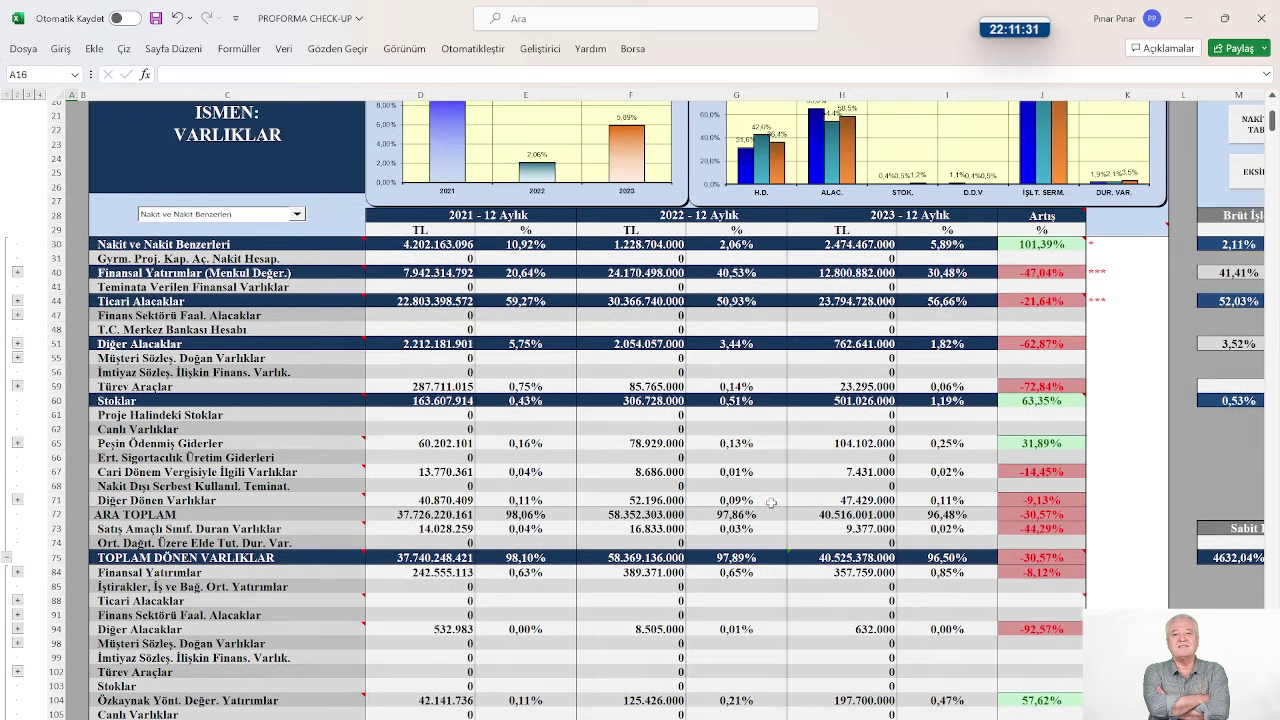
{"action": "scroll", "coordinate": [771, 503], "scroll_direction": "up", "scroll_amount": 1}
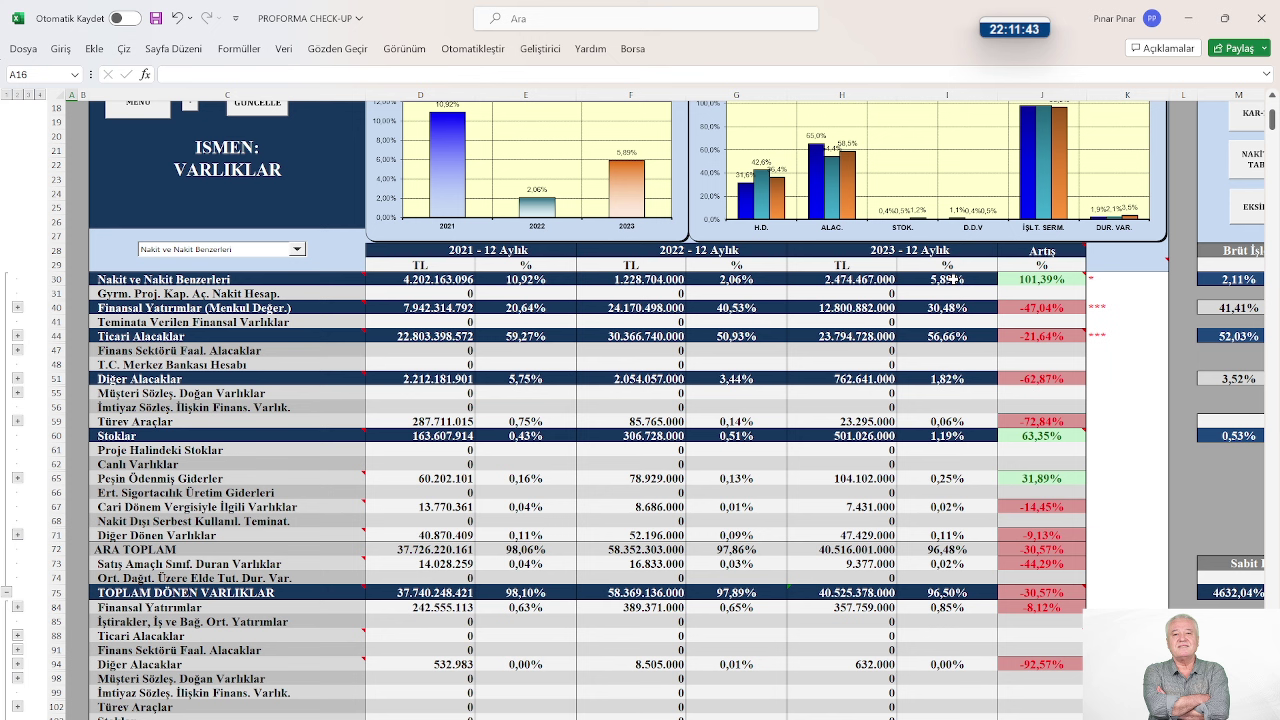
{"action": "mouse_move", "coordinate": [1058, 283]}
{"action": "scroll", "coordinate": [862, 546], "scroll_direction": "down", "scroll_amount": 1}
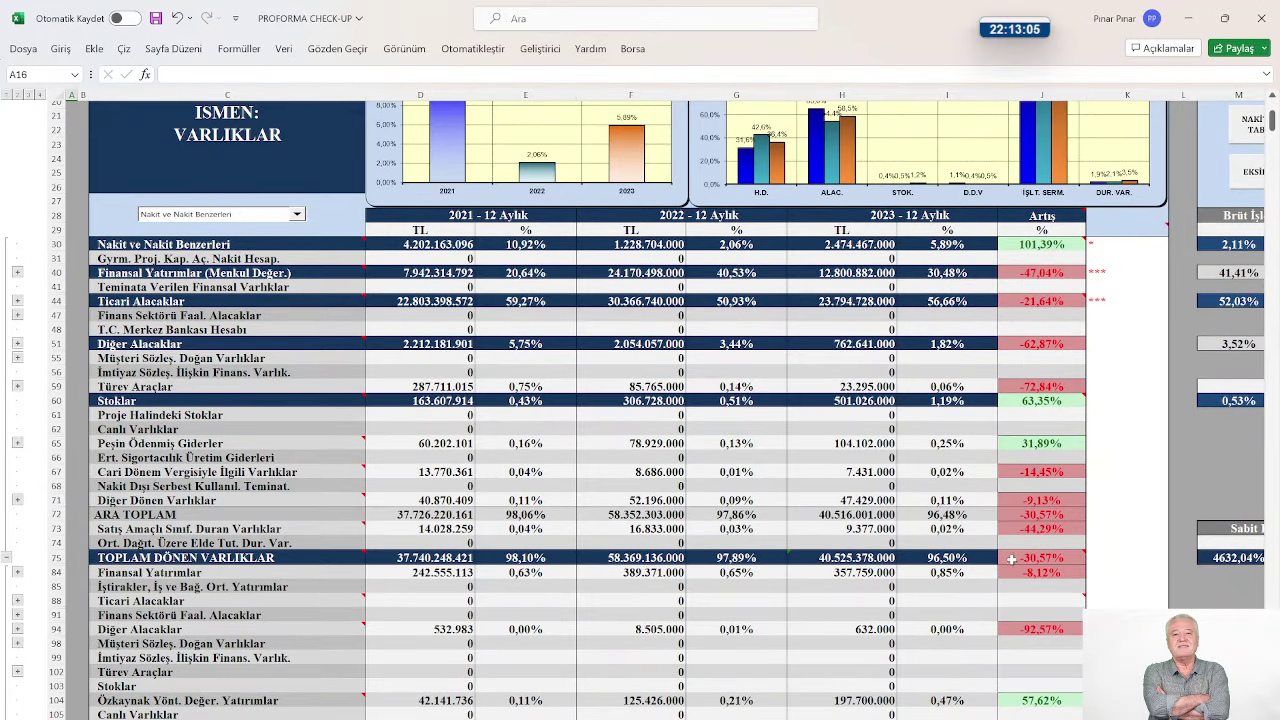
{"action": "mouse_move", "coordinate": [1027, 560]}
{"action": "mouse_move", "coordinate": [1051, 561]}
Examine the fixed asset rows, Toplam Aktifler and the economic asset increase/decrease row of the assets table
{"action": "scroll", "coordinate": [916, 566], "scroll_direction": "down", "scroll_amount": 2}
{"action": "scroll", "coordinate": [916, 566], "scroll_direction": "down", "scroll_amount": 7}
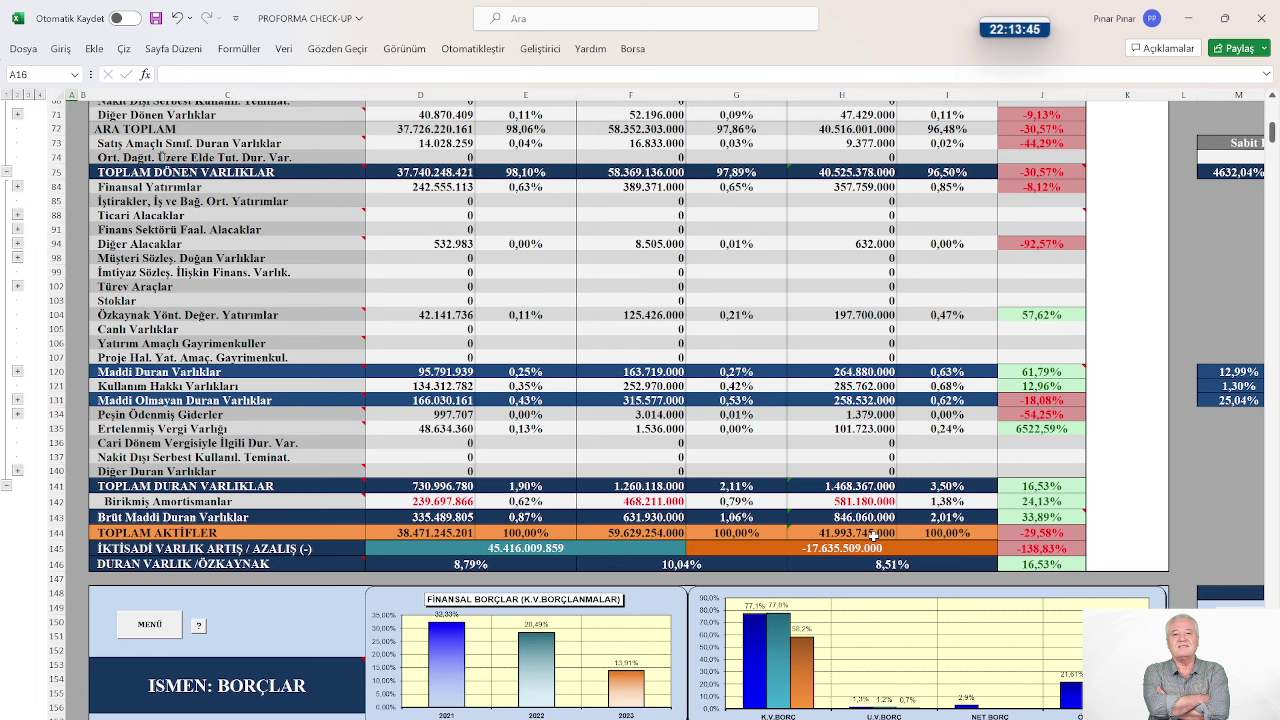
{"action": "scroll", "coordinate": [870, 536], "scroll_direction": "down", "scroll_amount": 1}
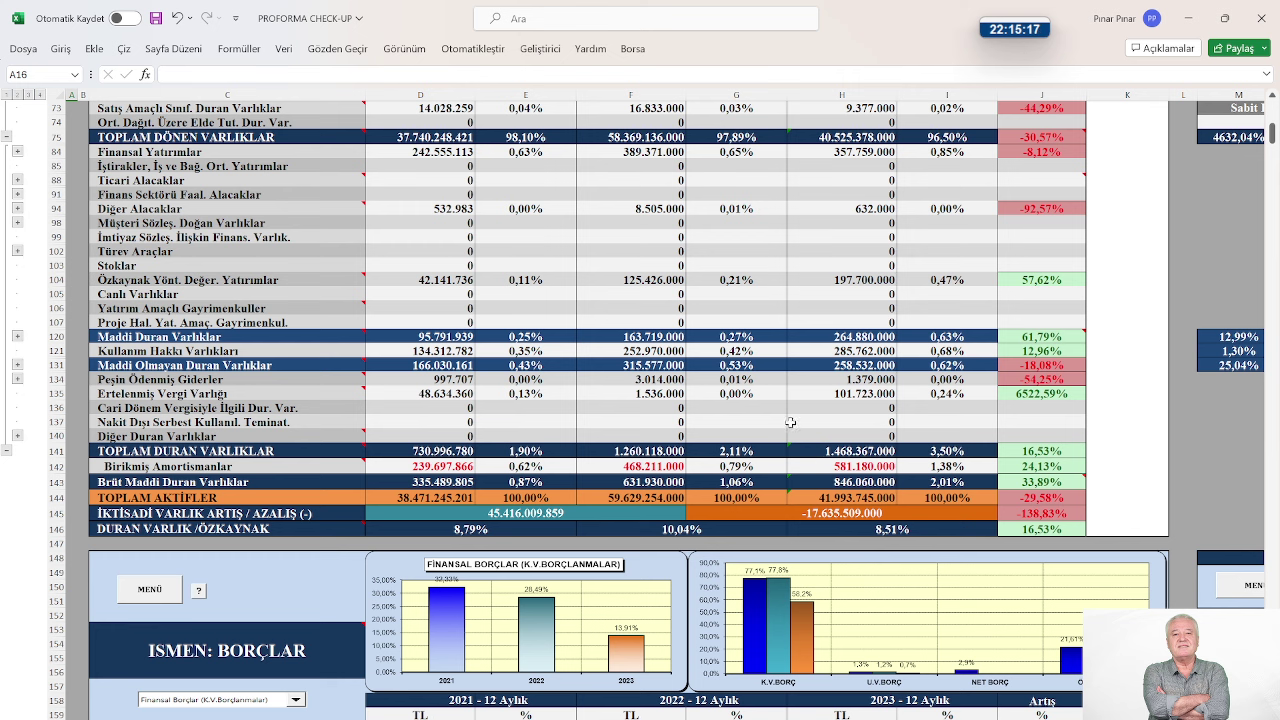
{"action": "scroll", "coordinate": [781, 366], "scroll_direction": "up", "scroll_amount": 1}
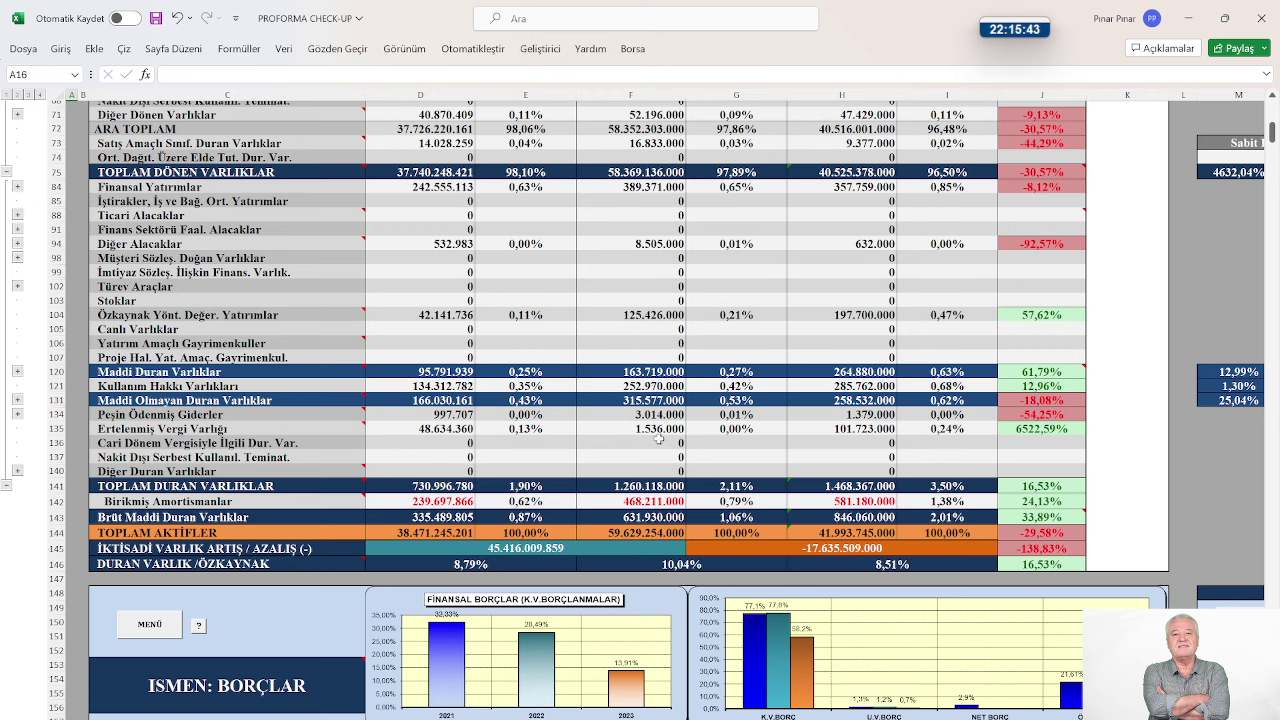
{"action": "scroll", "coordinate": [765, 443], "scroll_direction": "down", "scroll_amount": 2}
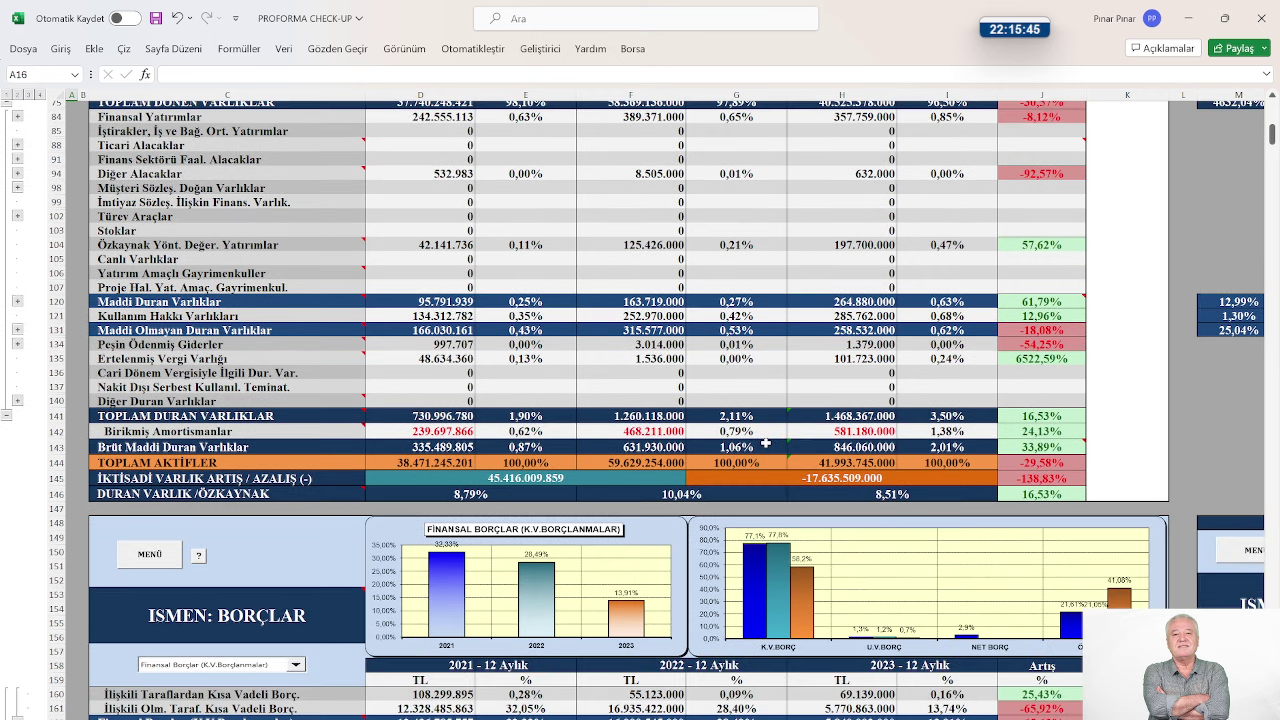
{"action": "scroll", "coordinate": [394, 344], "scroll_direction": "up", "scroll_amount": 2}
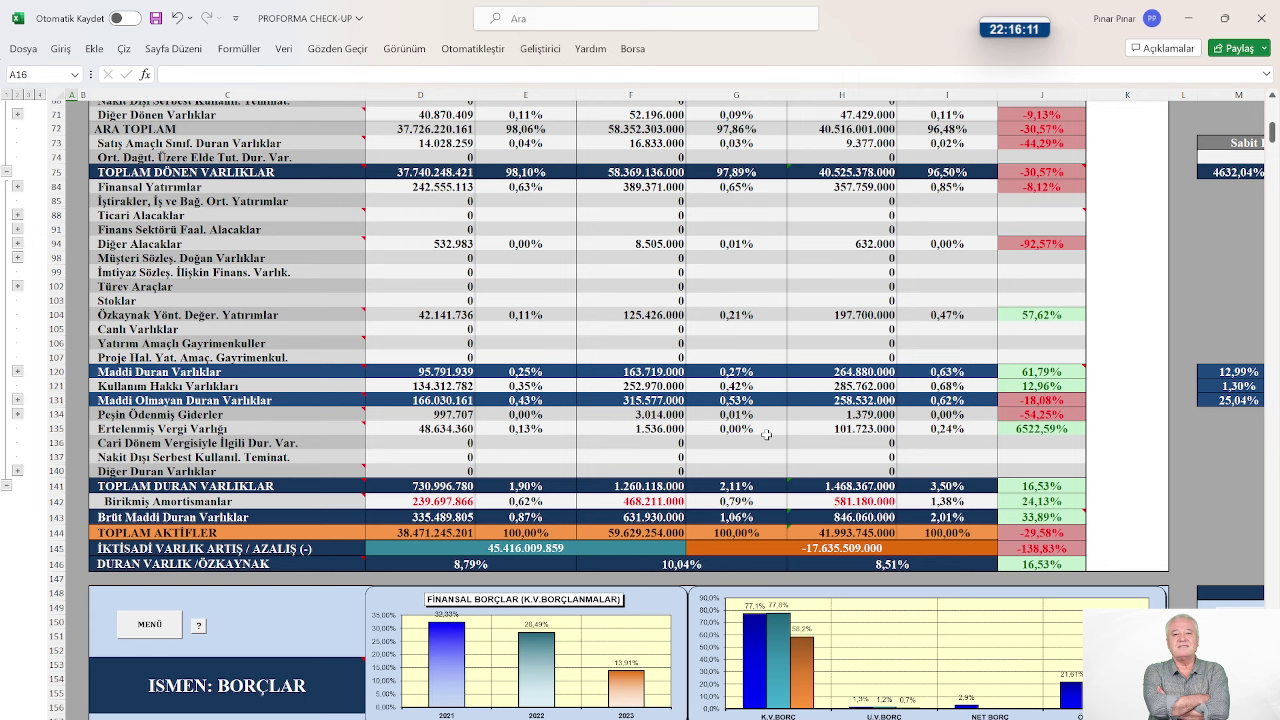
Examine the Borçlar section's charts, including the Özvarlık bars, and its short-term financial and trade debt rows
{"action": "scroll", "coordinate": [766, 434], "scroll_direction": "down", "scroll_amount": 1}
{"action": "scroll", "coordinate": [766, 434], "scroll_direction": "down", "scroll_amount": 2}
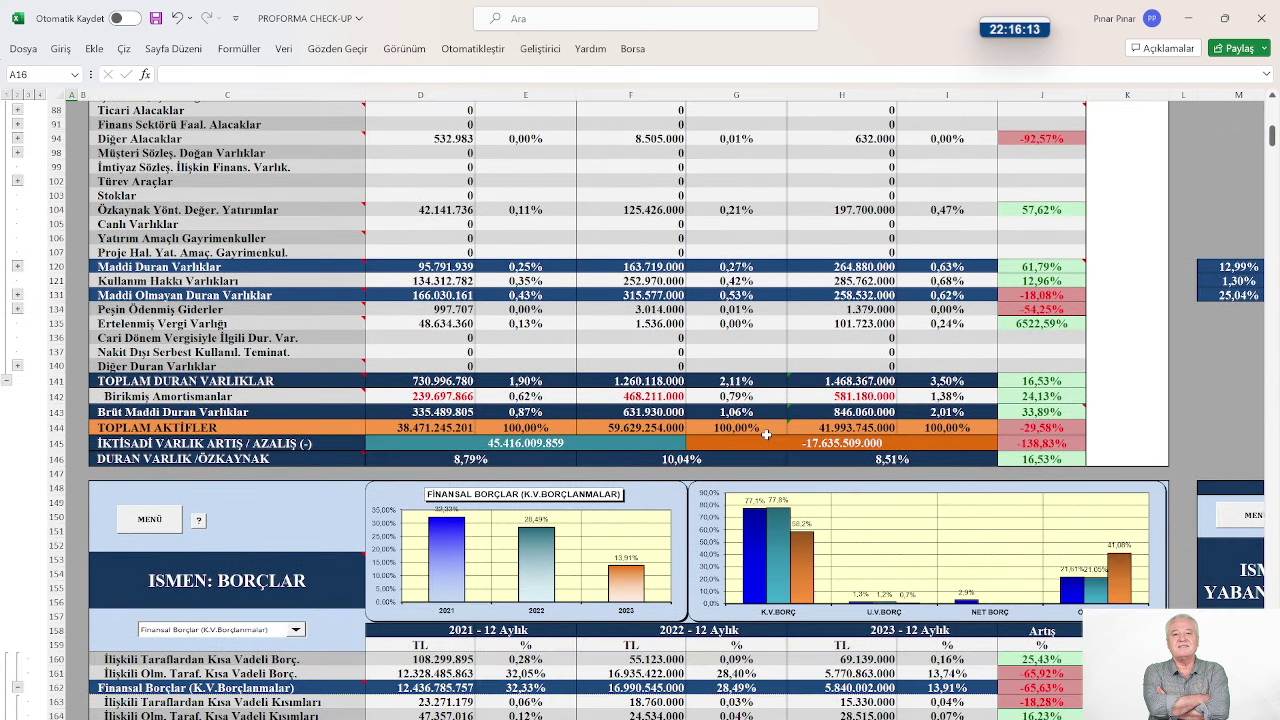
{"action": "scroll", "coordinate": [766, 434], "scroll_direction": "down", "scroll_amount": 6}
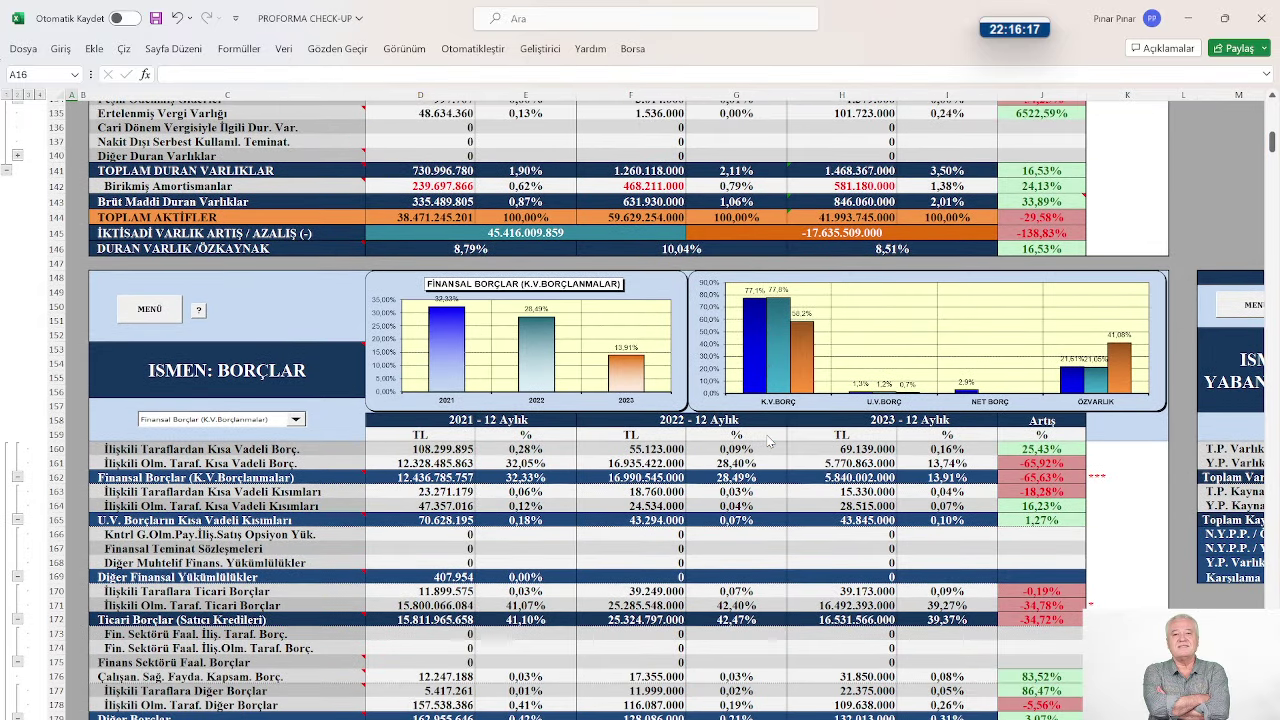
{"action": "scroll", "coordinate": [768, 441], "scroll_direction": "down", "scroll_amount": 5}
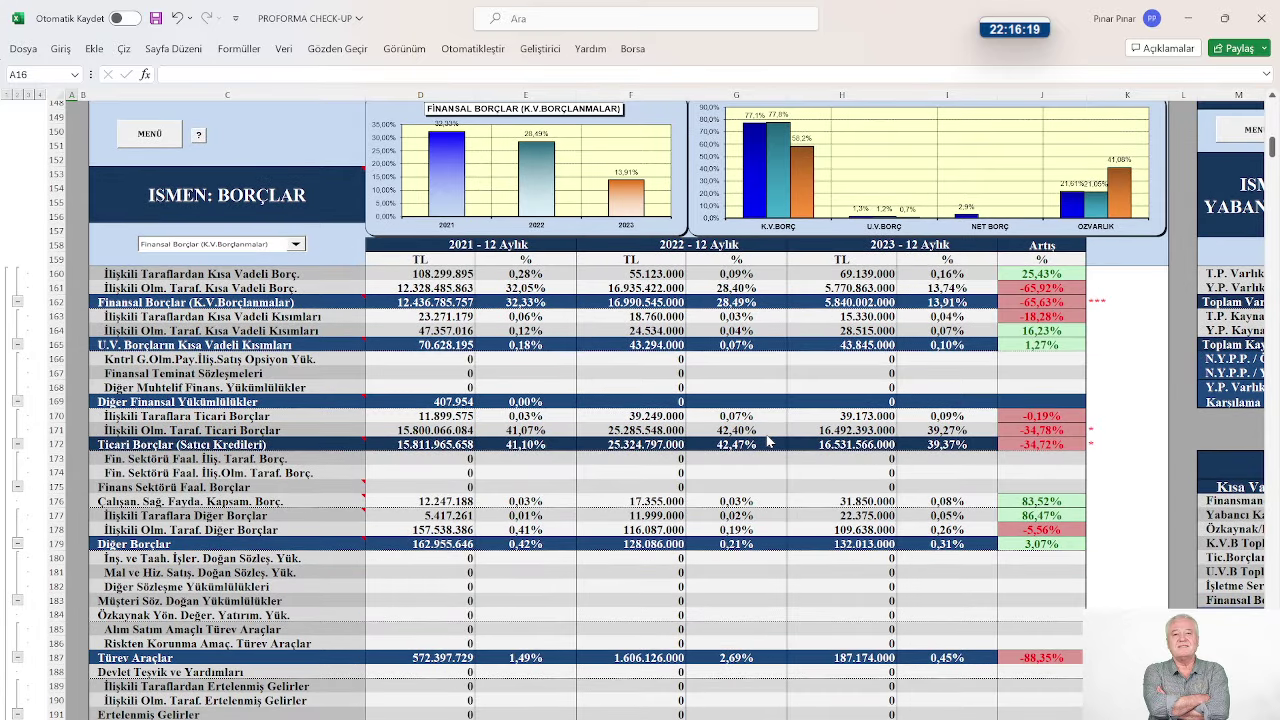
{"action": "scroll", "coordinate": [768, 441], "scroll_direction": "down", "scroll_amount": 2}
{"action": "scroll", "coordinate": [768, 441], "scroll_direction": "up", "scroll_amount": 2}
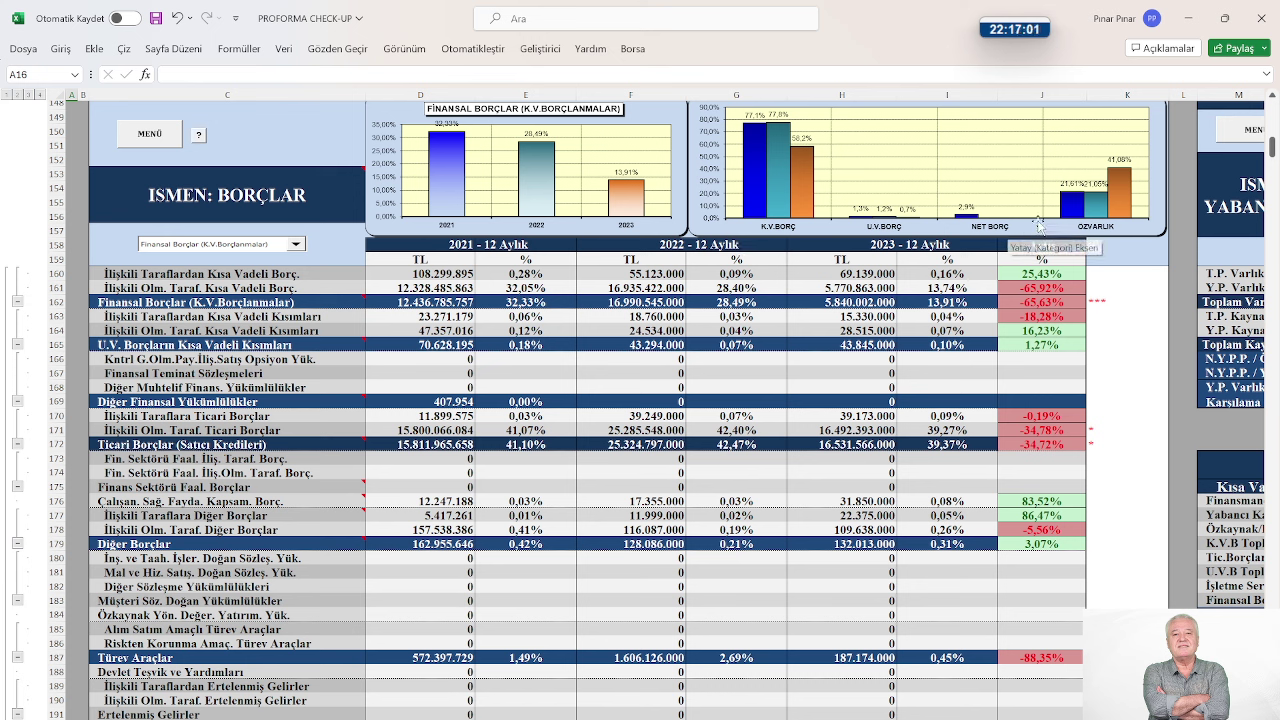
{"action": "mouse_move", "coordinate": [1120, 208]}
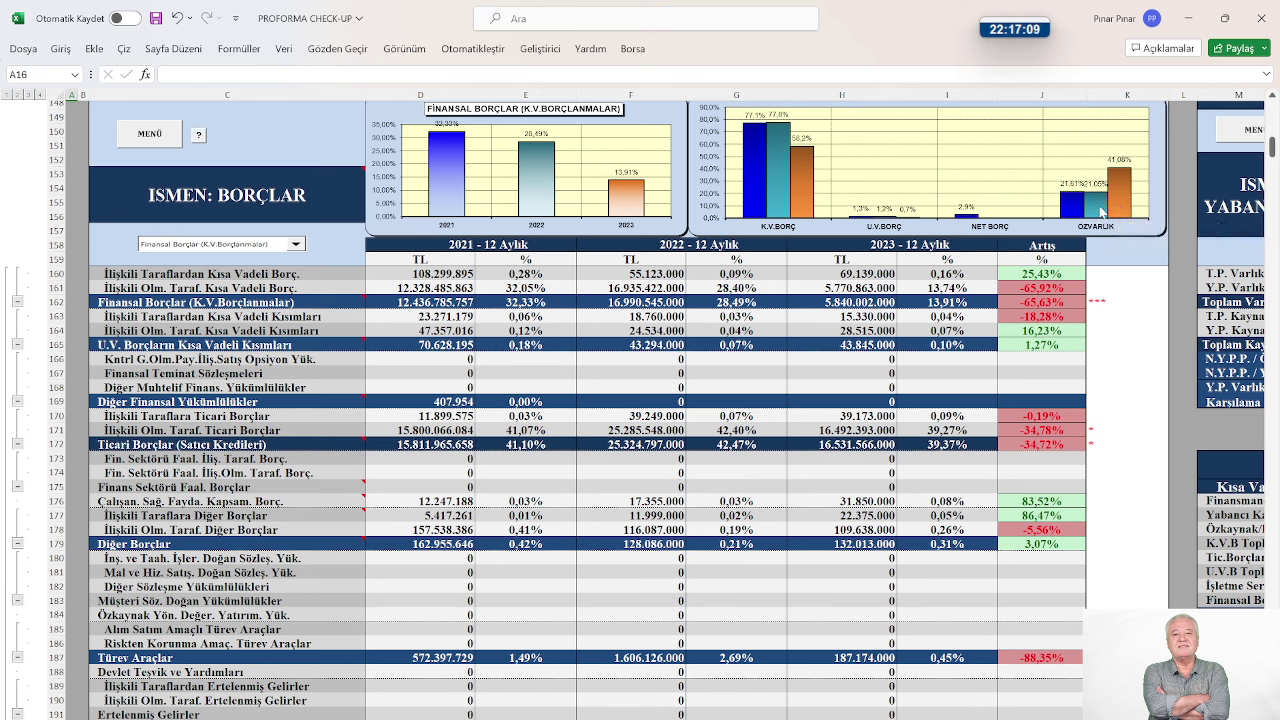
{"action": "mouse_move", "coordinate": [1120, 180]}
Review the remaining debt rows, the comment on the Kısa Vadeli Borçlar change, and the net debt and Özkaynaklar totals
{"action": "scroll", "coordinate": [744, 458], "scroll_direction": "down", "scroll_amount": 3}
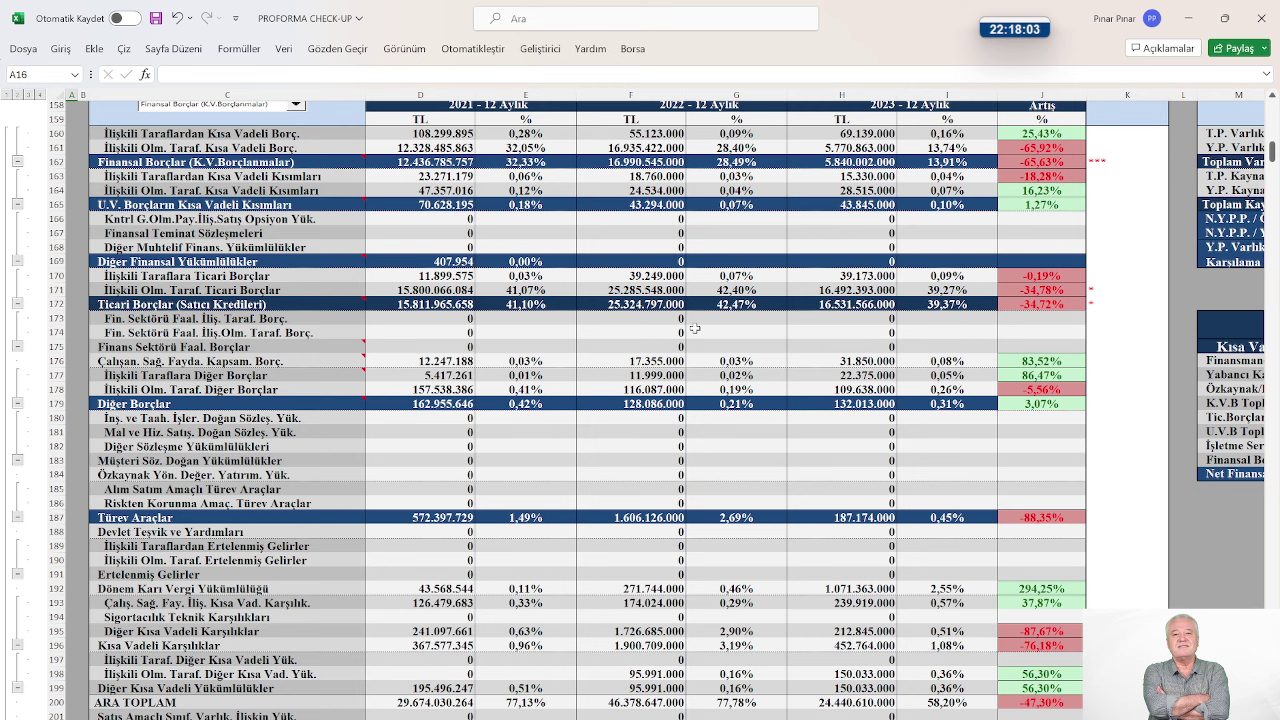
{"action": "scroll", "coordinate": [694, 328], "scroll_direction": "down", "scroll_amount": 6}
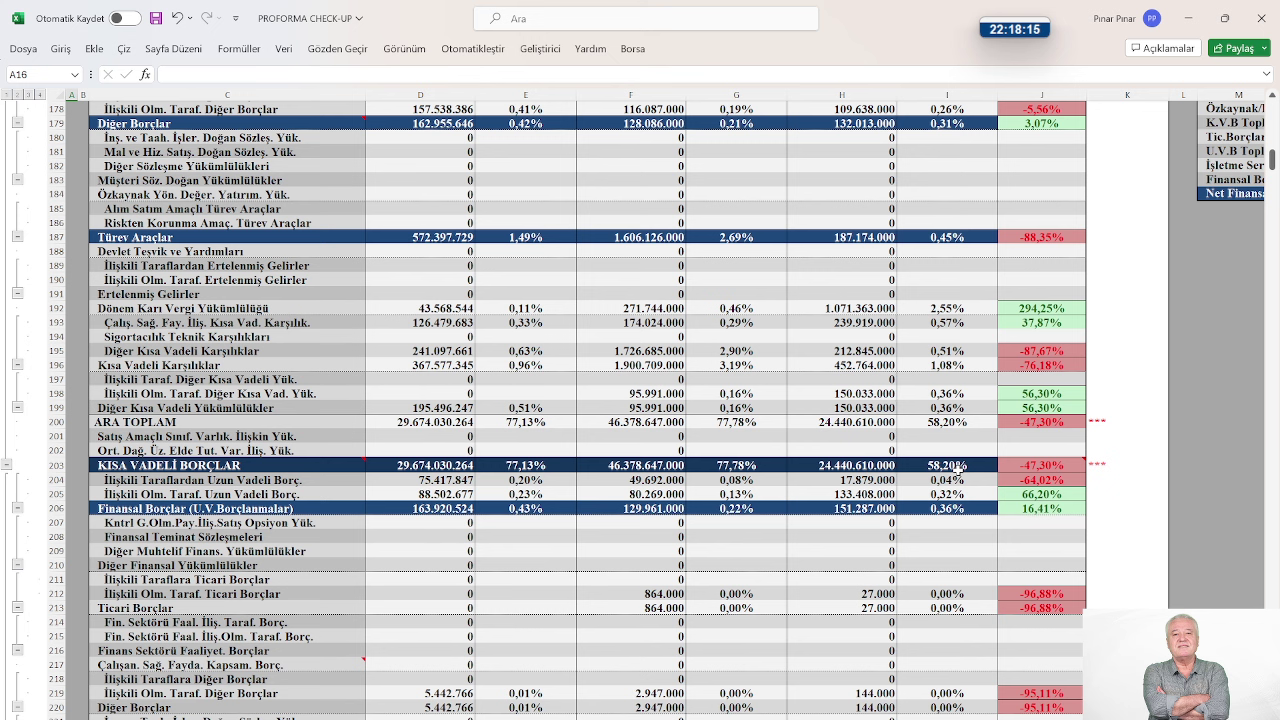
{"action": "mouse_move", "coordinate": [1036, 467]}
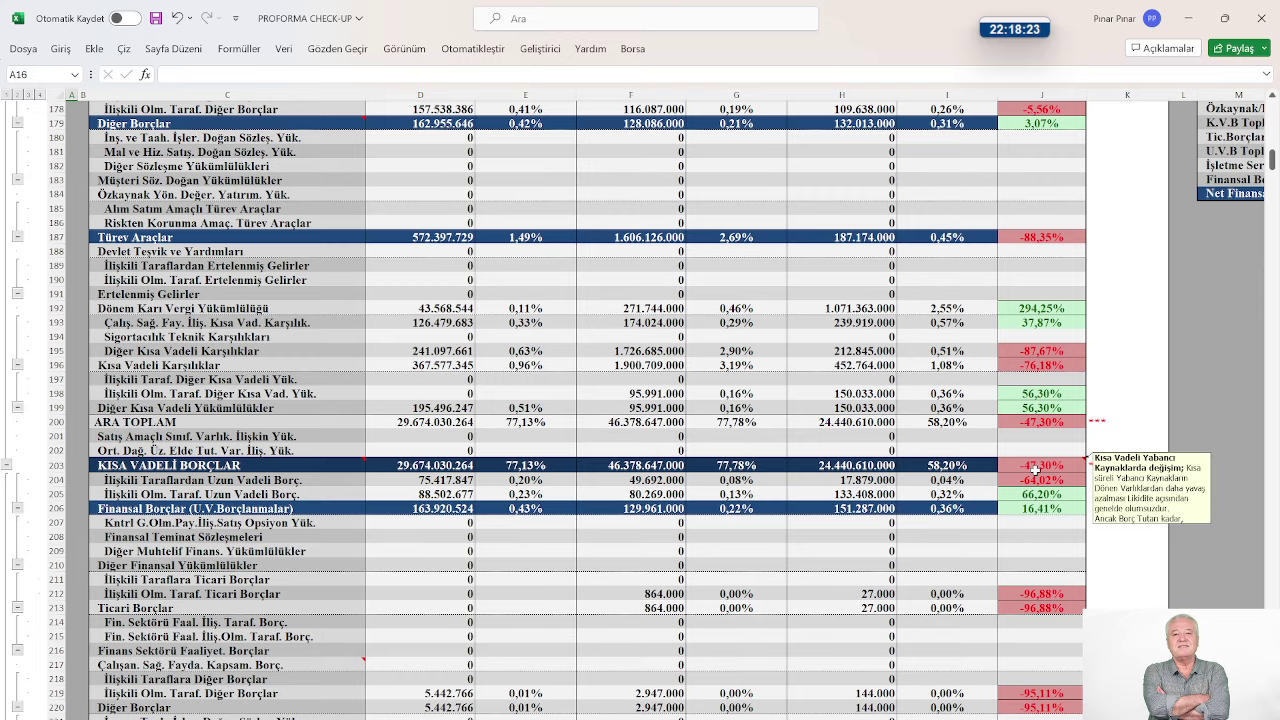
{"action": "scroll", "coordinate": [605, 430], "scroll_direction": "down", "scroll_amount": 7}
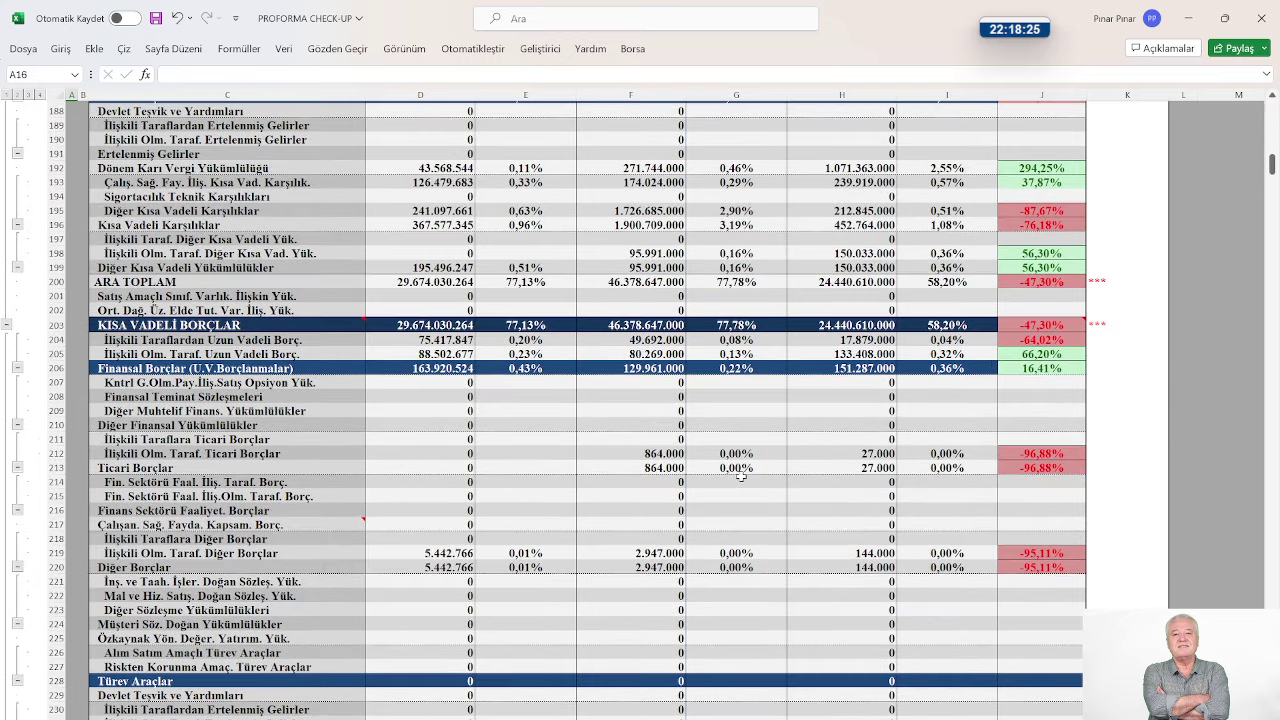
{"action": "scroll", "coordinate": [605, 430], "scroll_direction": "down", "scroll_amount": 5}
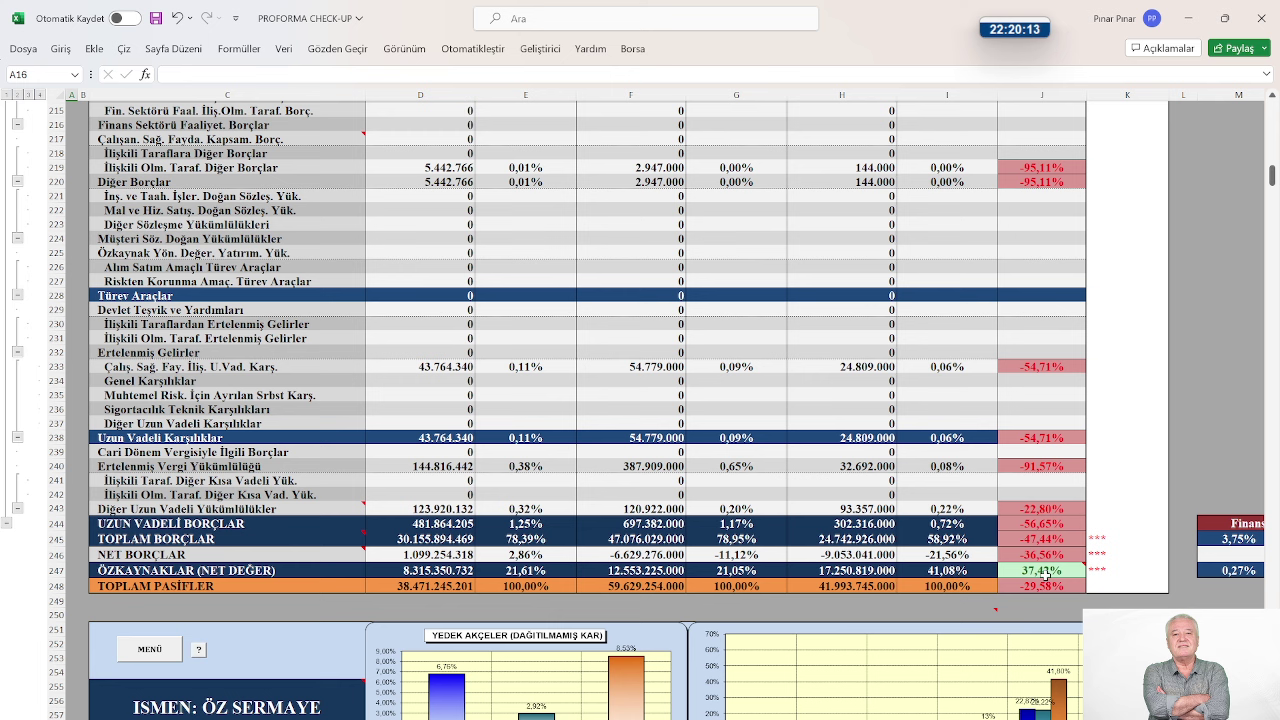
{"action": "mouse_move", "coordinate": [1045, 574]}
Examine the Yabancı Para risk tables and the Finansman Kaynaklarında Değişiklik table beside the debts section
{"action": "scroll", "coordinate": [1074, 636], "scroll_direction": "right", "scroll_amount": 5}
{"action": "scroll", "coordinate": [1074, 636], "scroll_direction": "up", "scroll_amount": 4}
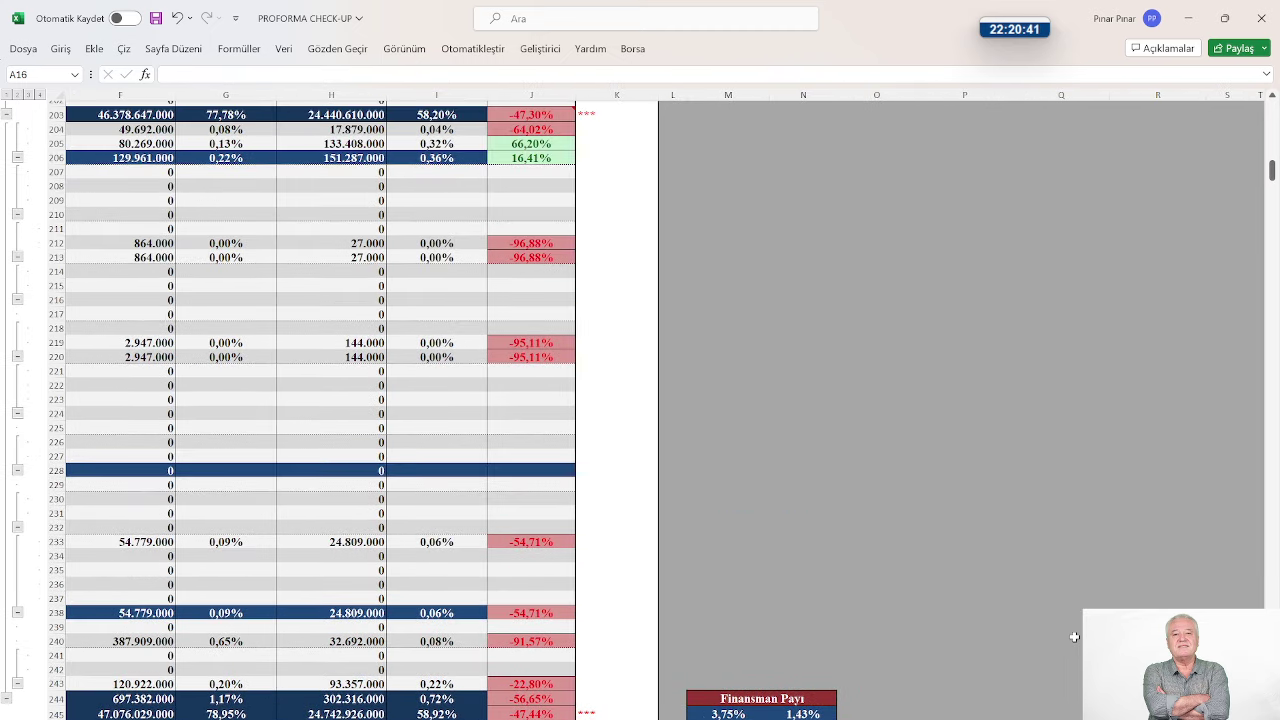
{"action": "scroll", "coordinate": [1074, 636], "scroll_direction": "up", "scroll_amount": 12}
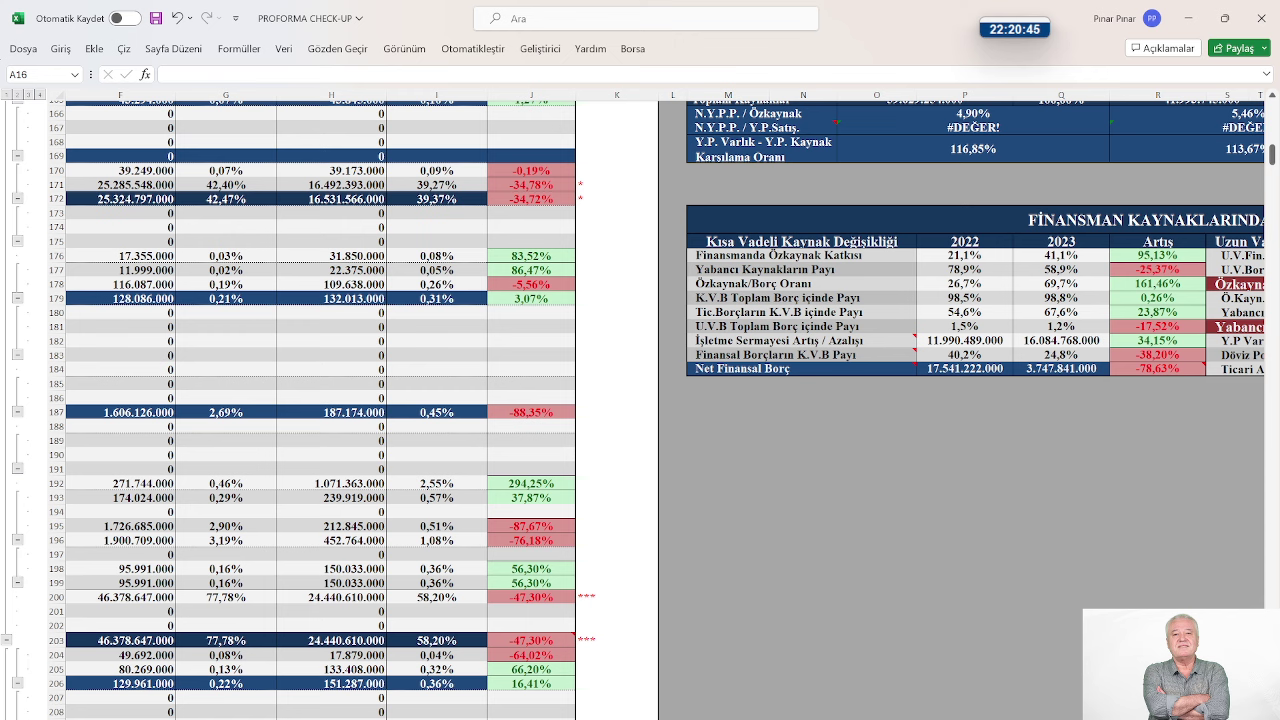
{"action": "scroll", "coordinate": [1015, 698], "scroll_direction": "right", "scroll_amount": 6}
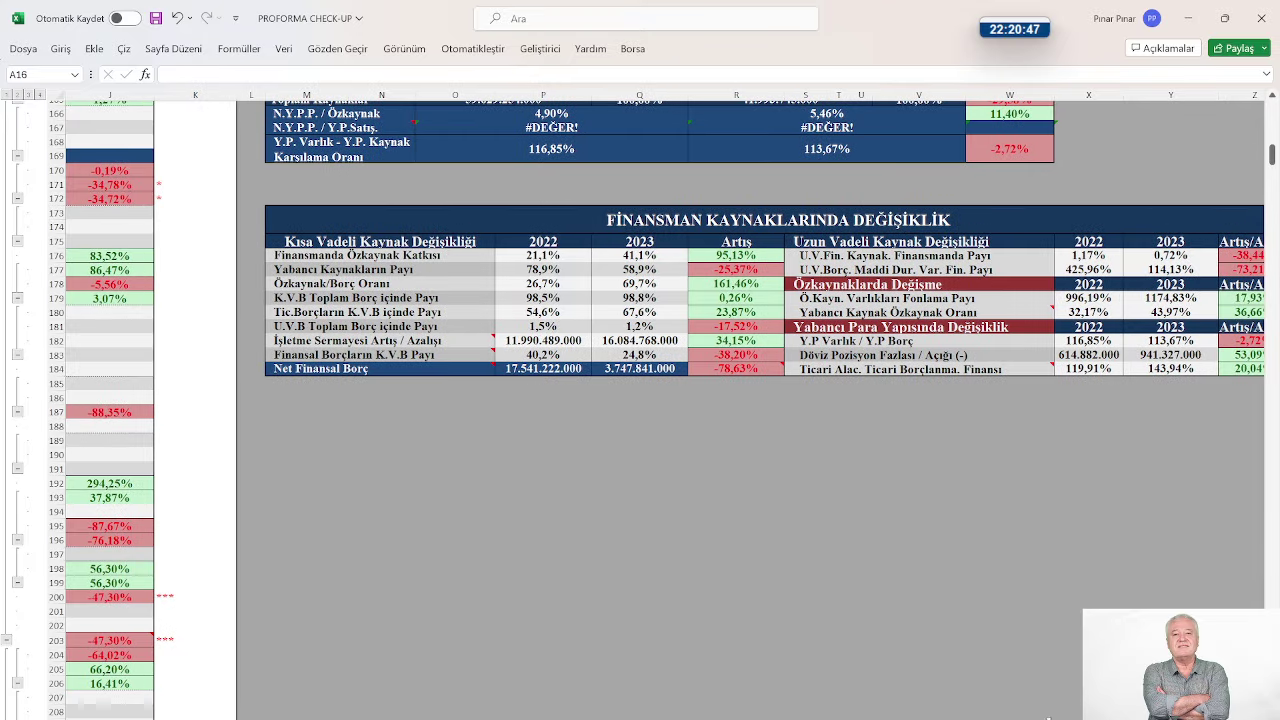
{"action": "scroll", "coordinate": [1015, 698], "scroll_direction": "up", "scroll_amount": 3}
{"action": "scroll", "coordinate": [1015, 698], "scroll_direction": "up", "scroll_amount": 9}
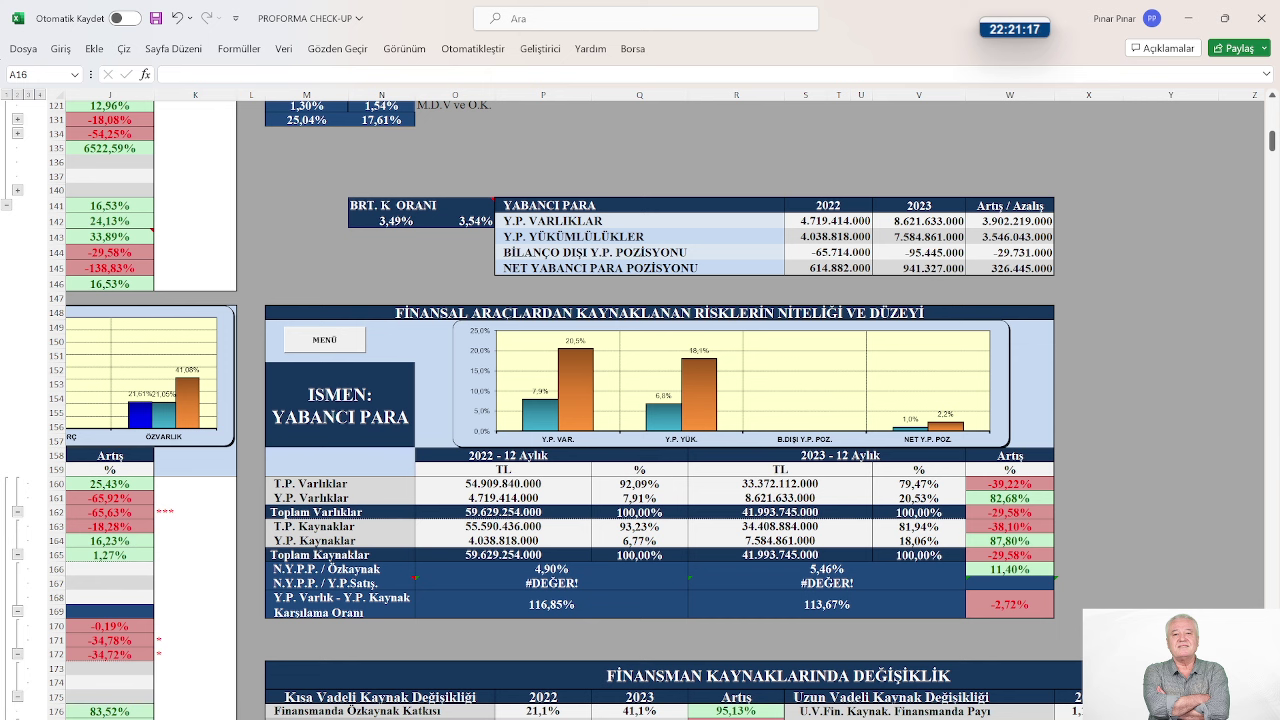
{"action": "scroll", "coordinate": [640, 410], "scroll_direction": "down", "scroll_amount": 5}
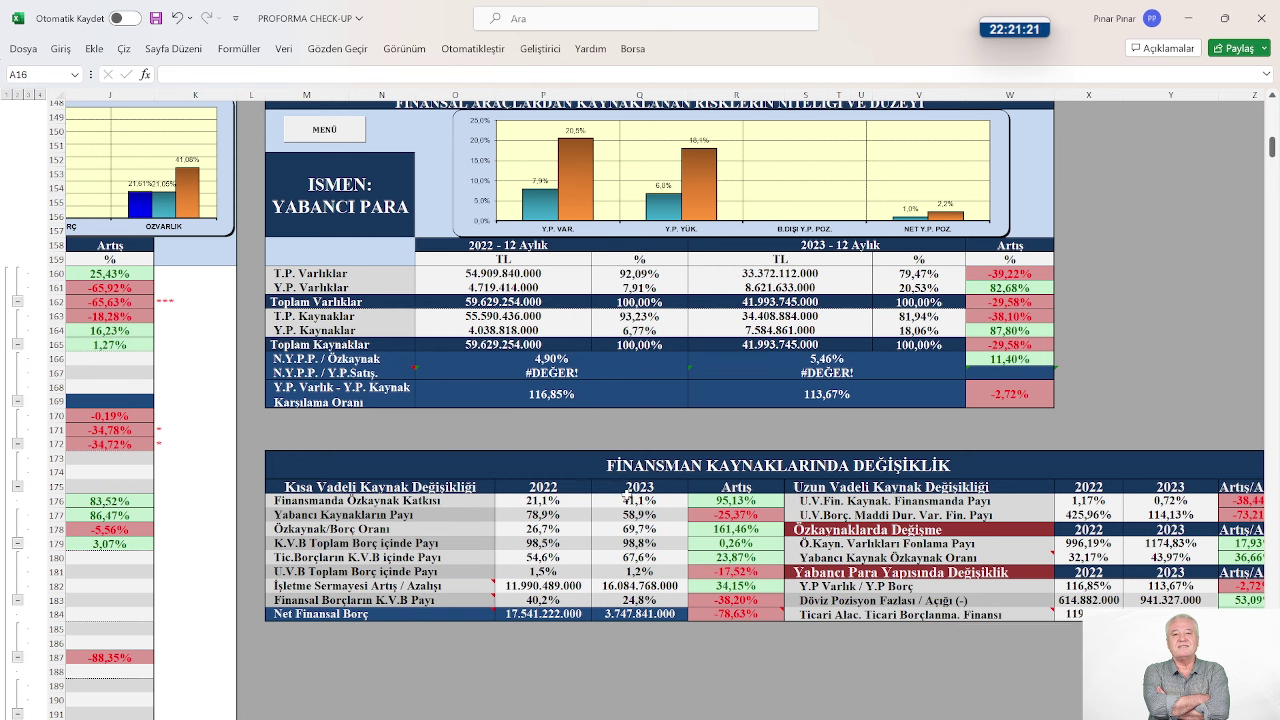
Examine the Finansman Kaynaklarında Değişiklik table, including the Net Finansal Borç row and the foreign currency structure rows
{"action": "scroll", "coordinate": [627, 495], "scroll_direction": "down", "scroll_amount": 3}
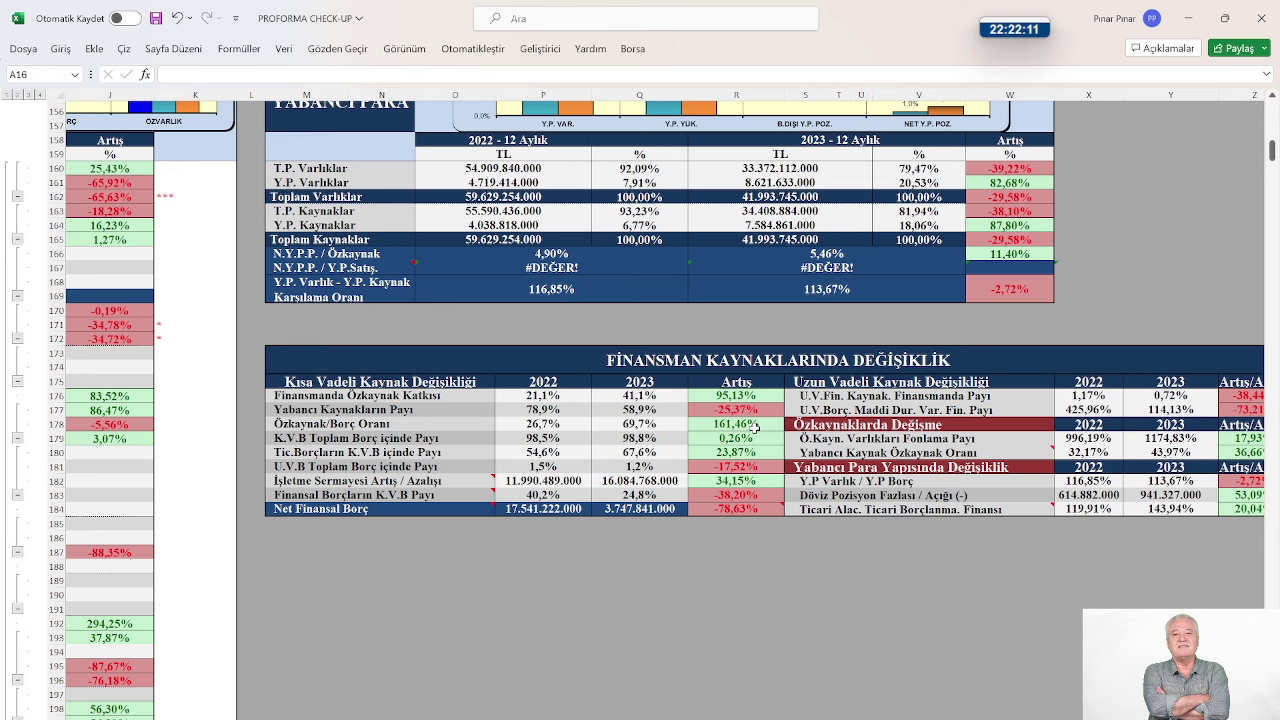
{"action": "mouse_move", "coordinate": [391, 493]}
{"action": "mouse_move", "coordinate": [727, 502]}
{"action": "scroll", "coordinate": [980, 636], "scroll_direction": "right", "scroll_amount": 3}
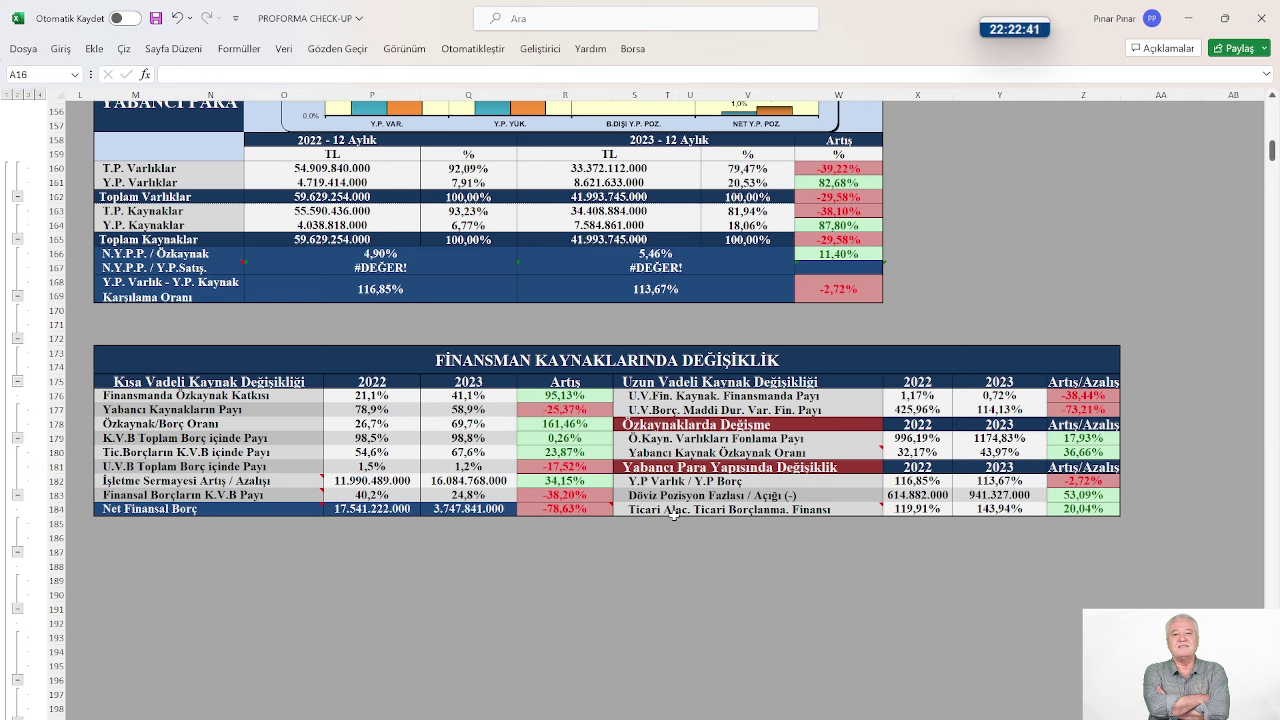
{"action": "mouse_move", "coordinate": [671, 515]}
{"action": "mouse_move", "coordinate": [874, 510]}
Look through the Borçlar table from short-term to long-term debts and on to the Öz Sermaye section
{"action": "scroll", "coordinate": [706, 574], "scroll_direction": "left", "scroll_amount": 10}
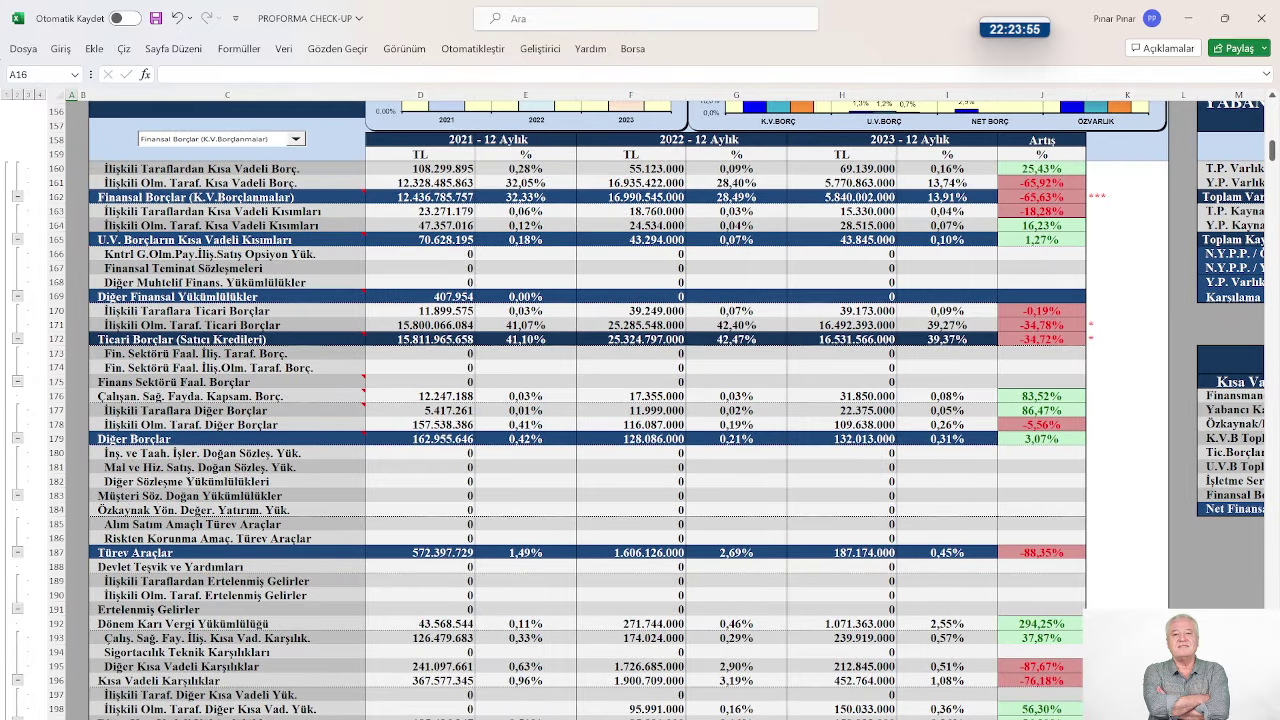
{"action": "scroll", "coordinate": [730, 533], "scroll_direction": "down", "scroll_amount": 6}
{"action": "scroll", "coordinate": [733, 533], "scroll_direction": "down", "scroll_amount": 18}
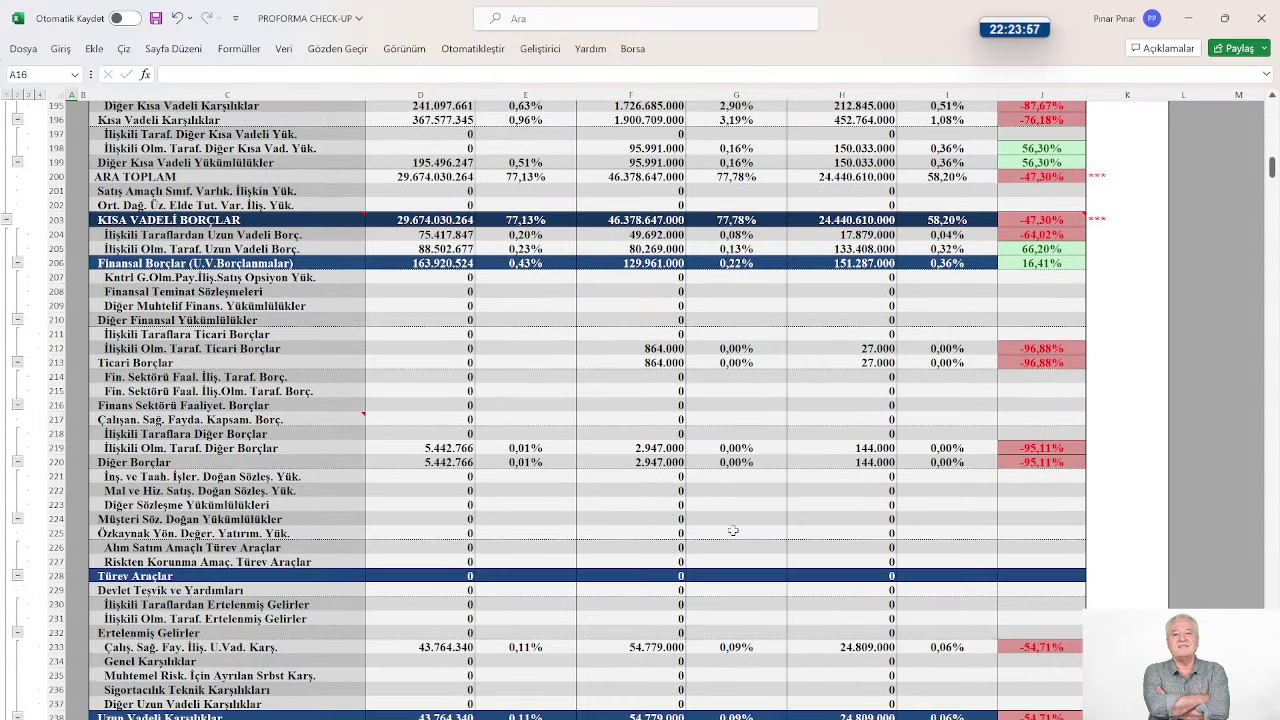
{"action": "scroll", "coordinate": [736, 523], "scroll_direction": "down", "scroll_amount": 7}
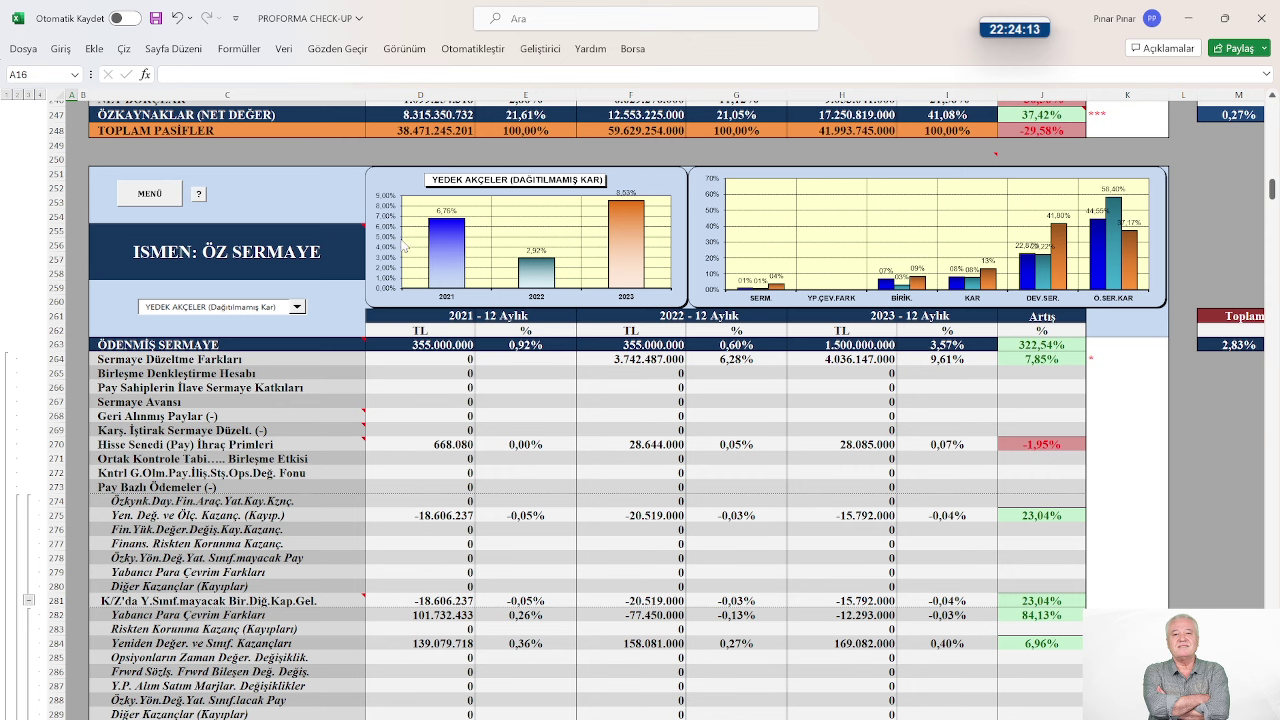
Reopen the Borçlar section from the workbook's menu and review its rows through to Toplam Pasifler
{"action": "left_click", "coordinate": [150, 194]}
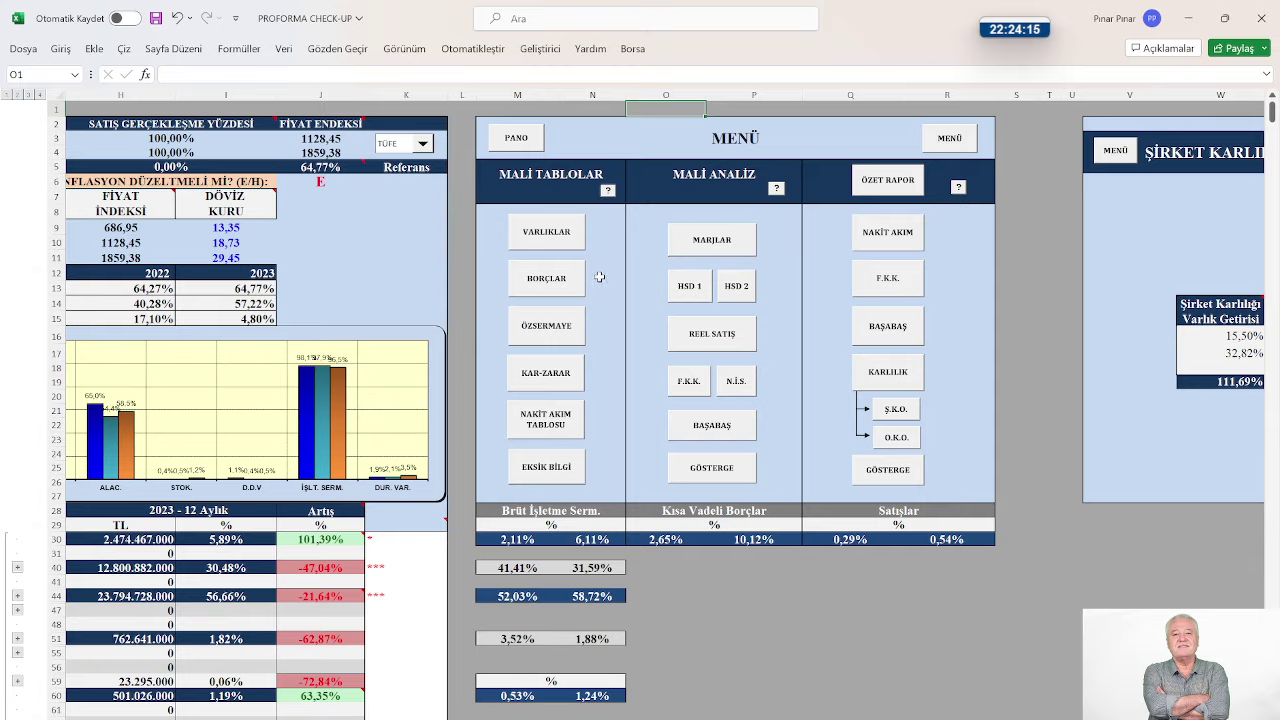
{"action": "left_click", "coordinate": [546, 280]}
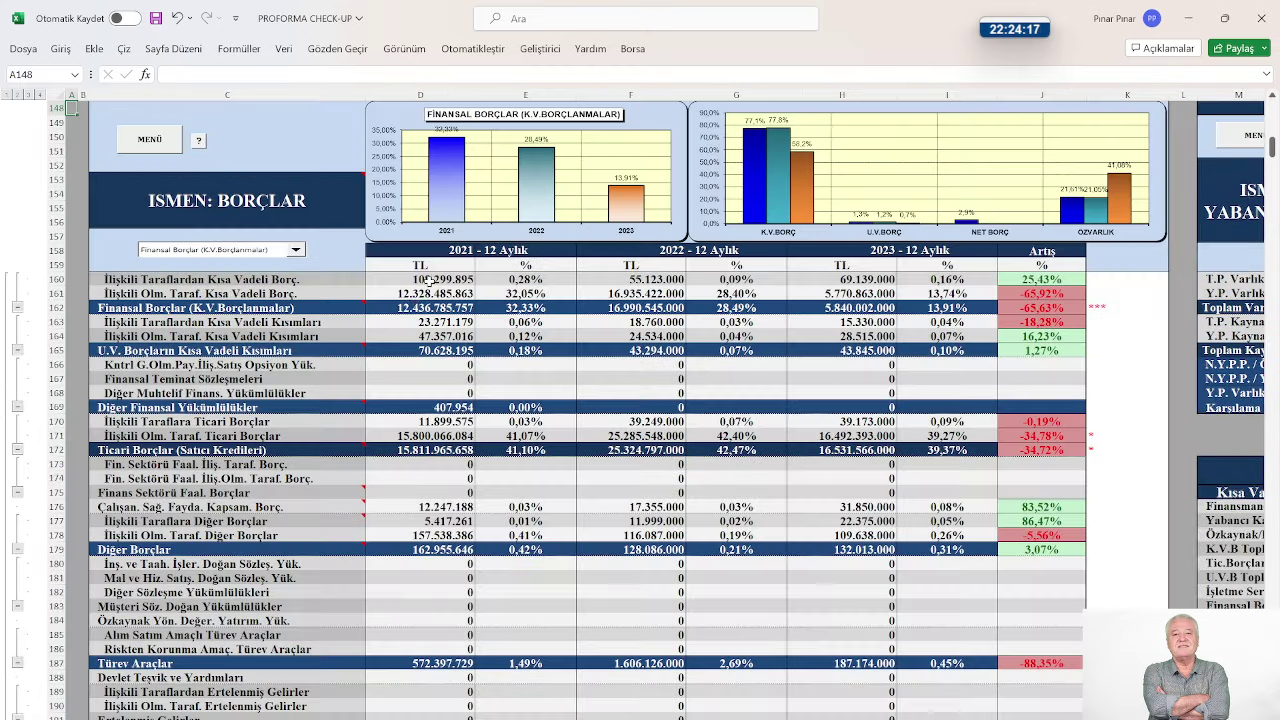
{"action": "scroll", "coordinate": [700, 480], "scroll_direction": "down", "scroll_amount": 15}
{"action": "scroll", "coordinate": [754, 489], "scroll_direction": "down", "scroll_amount": 17}
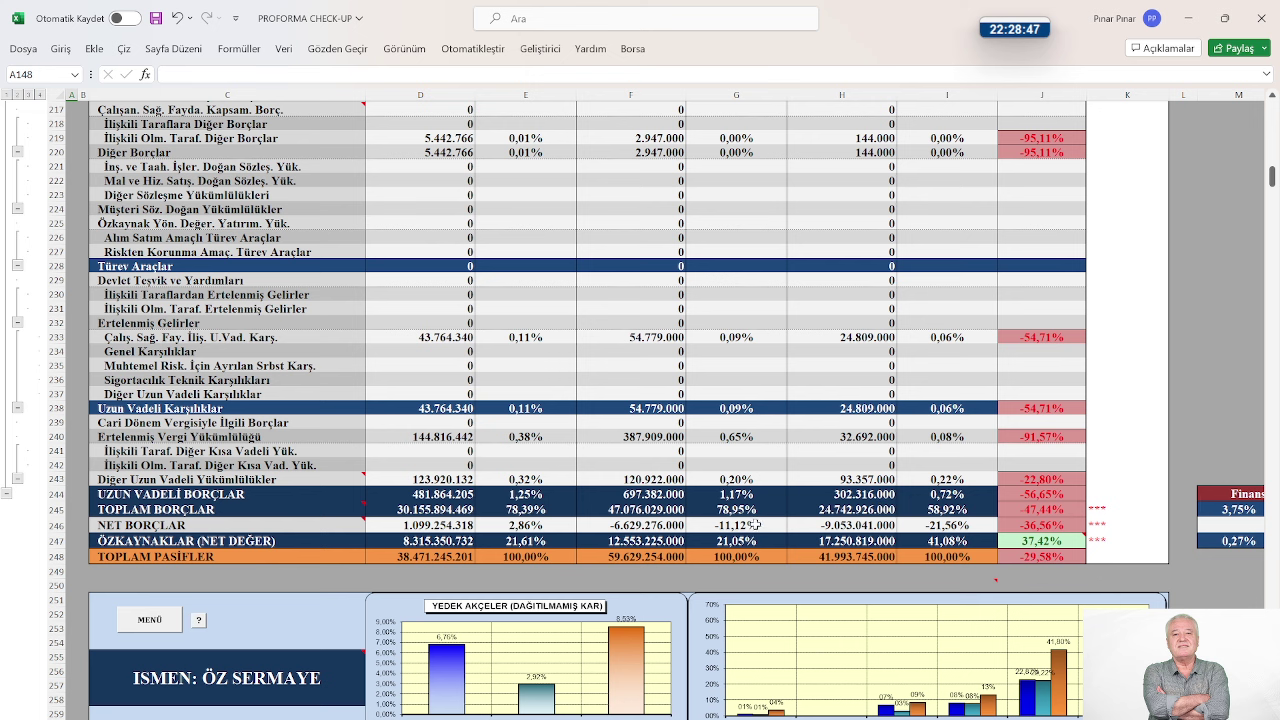
Look over the Öz Sermaye section's charts and its rows from Ödenmiş Sermaye to the reserves and accumulated profits
{"action": "scroll", "coordinate": [680, 515], "scroll_direction": "down", "scroll_amount": 2}
{"action": "scroll", "coordinate": [689, 515], "scroll_direction": "down", "scroll_amount": 7}
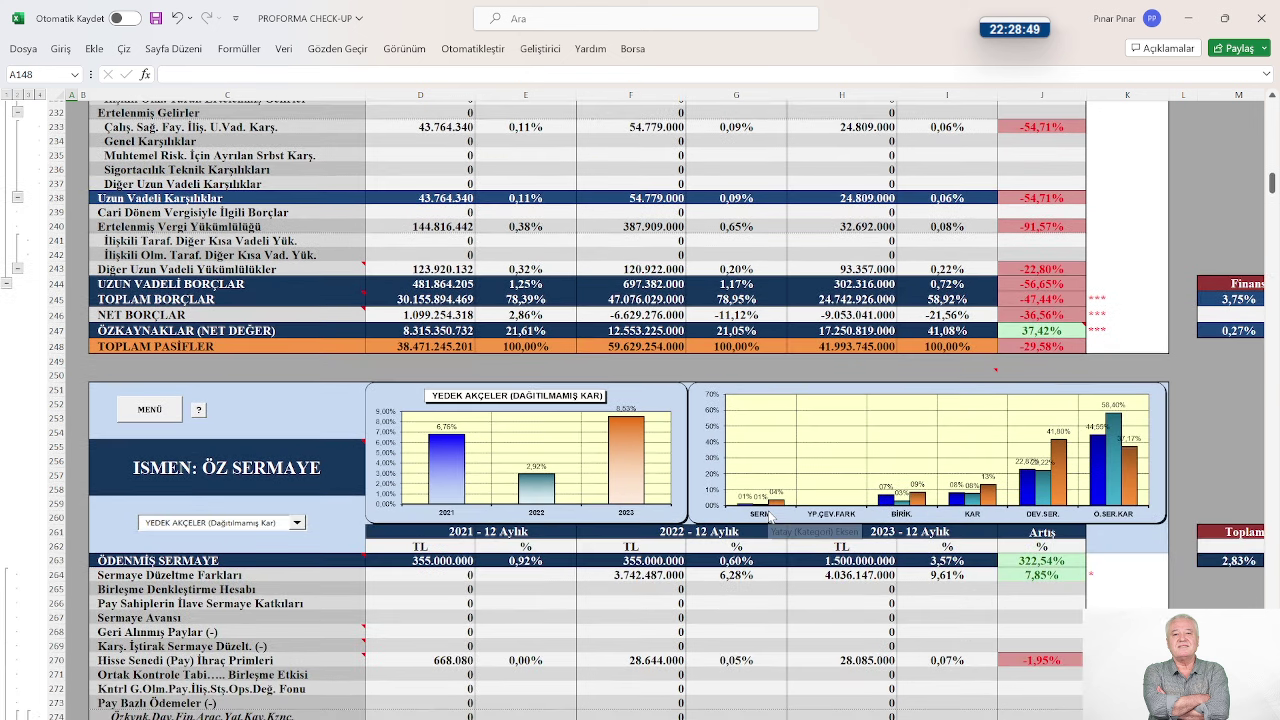
{"action": "scroll", "coordinate": [770, 517], "scroll_direction": "down", "scroll_amount": 2}
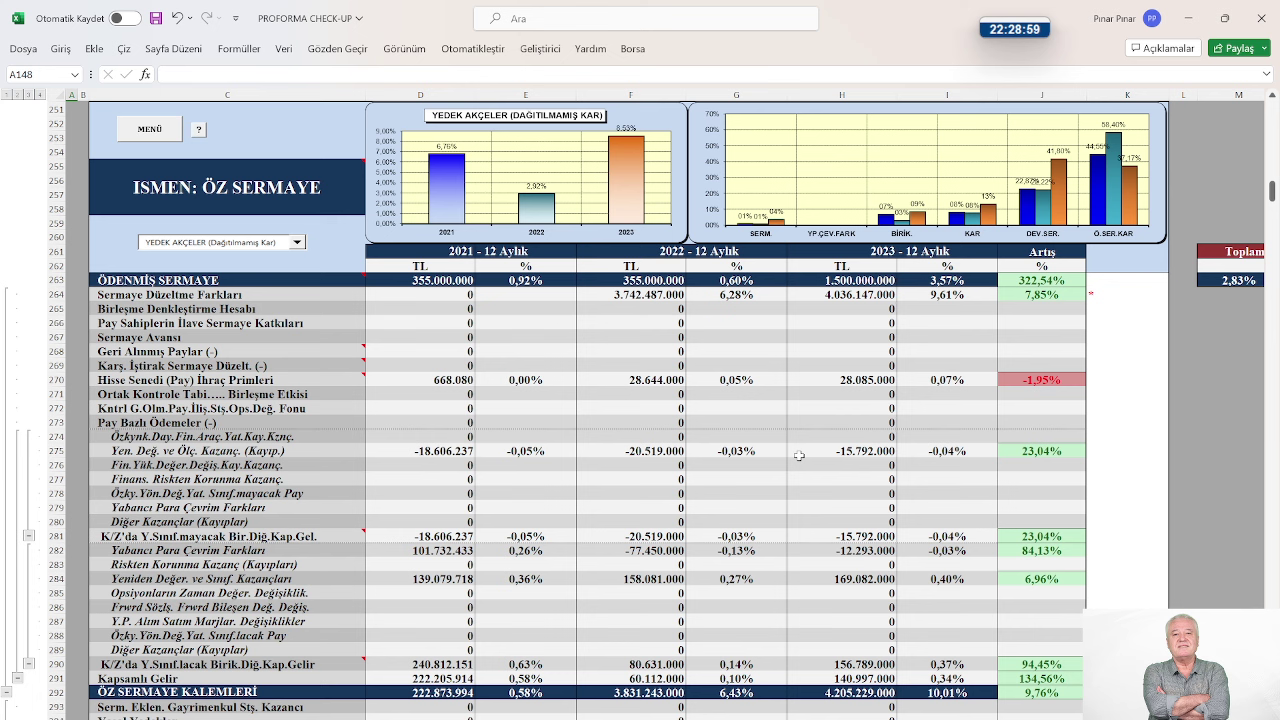
{"action": "scroll", "coordinate": [799, 456], "scroll_direction": "down", "scroll_amount": 5}
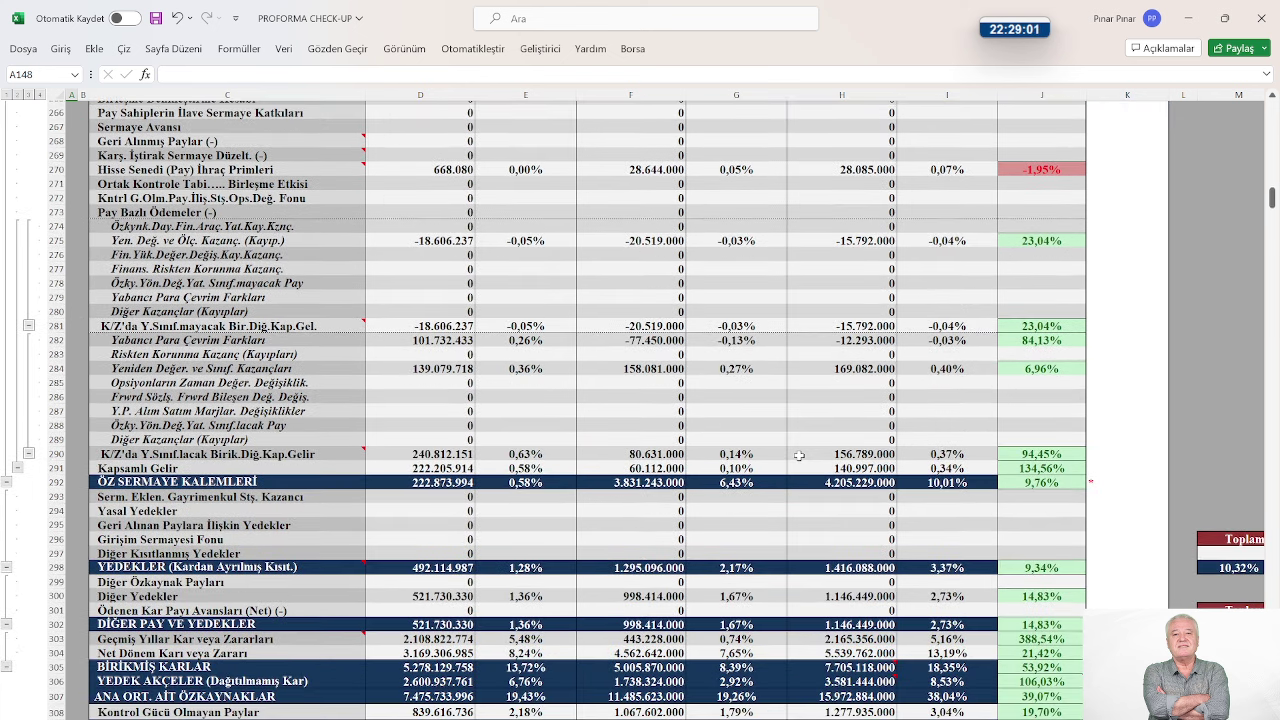
{"action": "scroll", "coordinate": [728, 475], "scroll_direction": "up", "scroll_amount": 2}
{"action": "scroll", "coordinate": [400, 430], "scroll_direction": "up", "scroll_amount": 5}
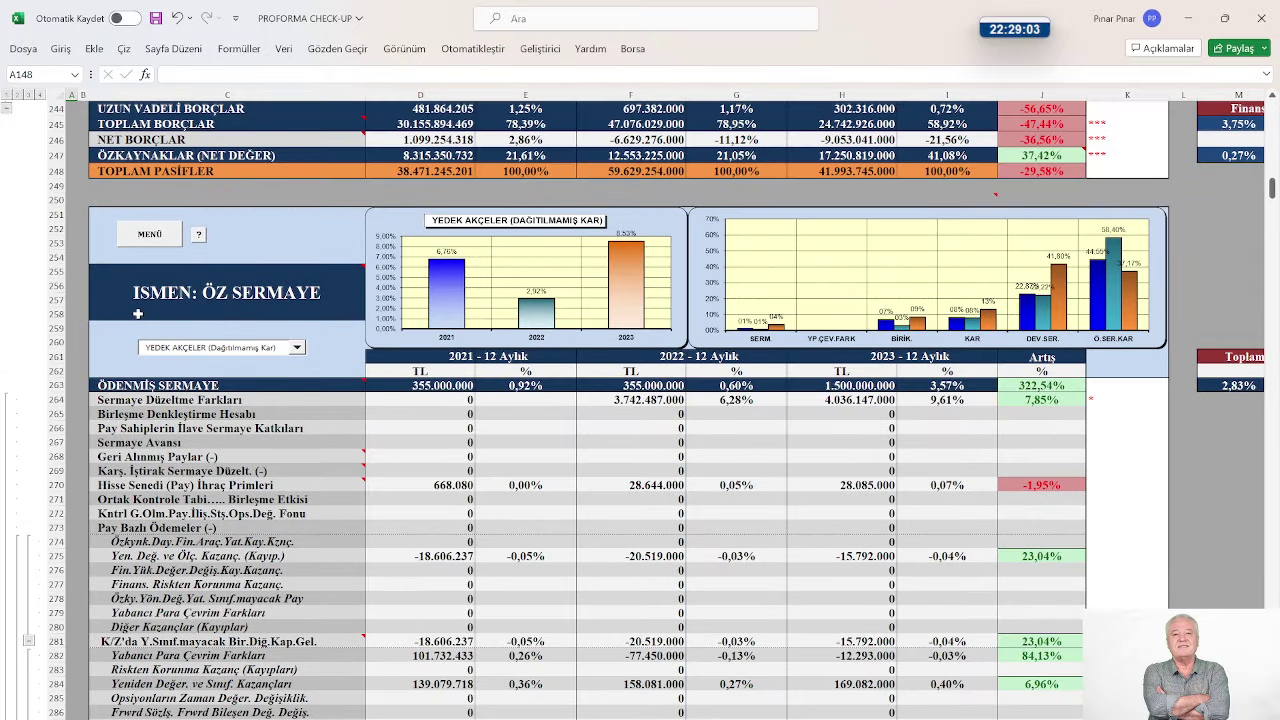
Open the HSD 1 share value section, glance at the 2023 balance checks above it, and return to the workbook's menu
{"action": "left_click", "coordinate": [143, 236]}
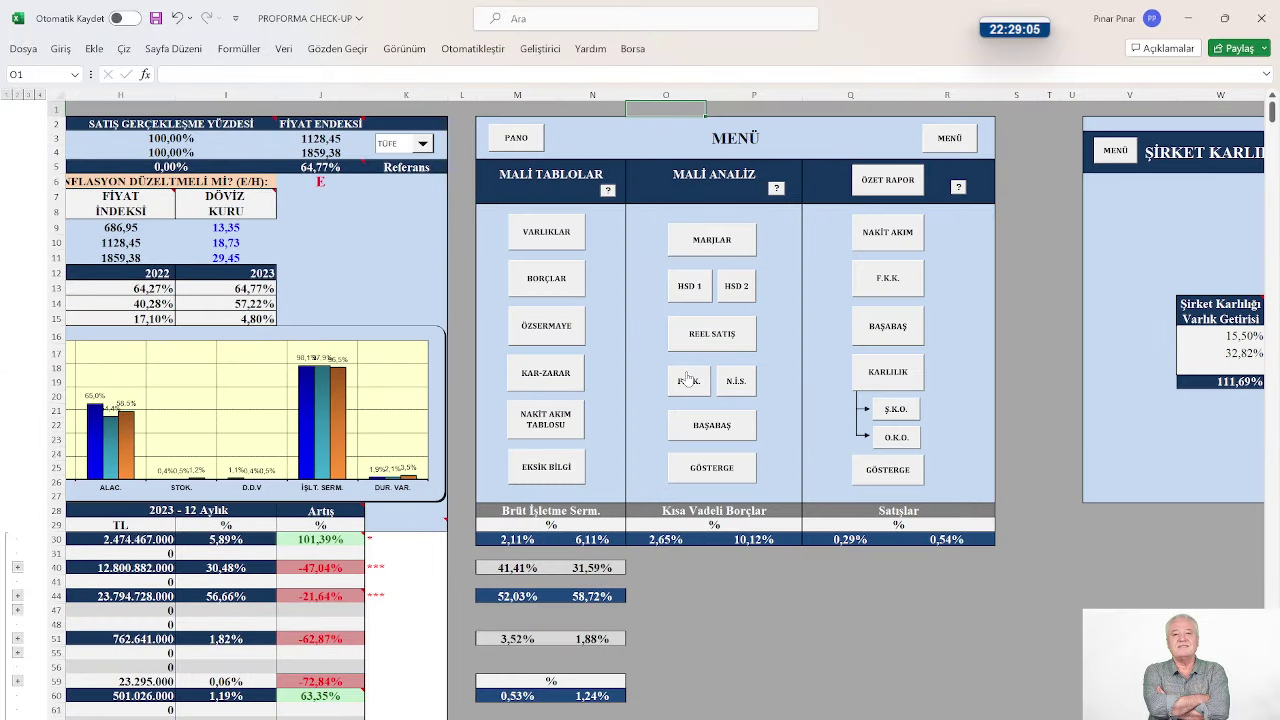
{"action": "left_click", "coordinate": [689, 287]}
{"action": "scroll", "coordinate": [695, 414], "scroll_direction": "up", "scroll_amount": 4}
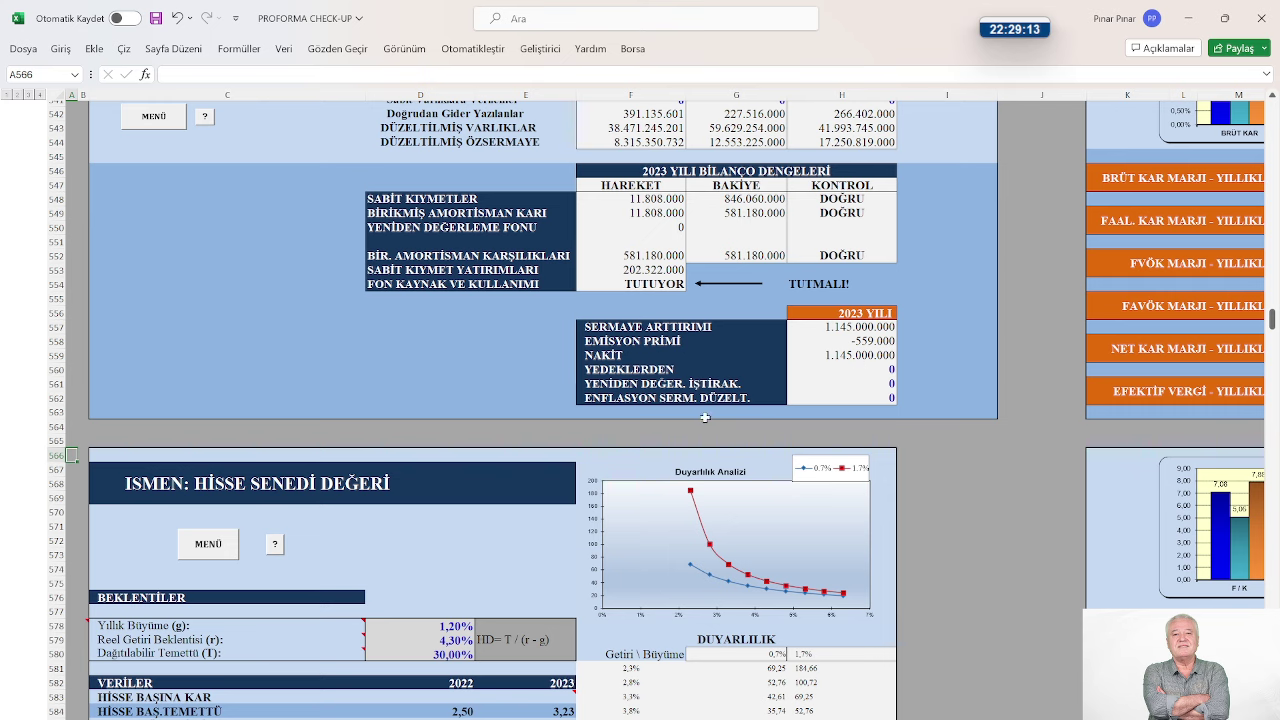
{"action": "left_click", "coordinate": [206, 548]}
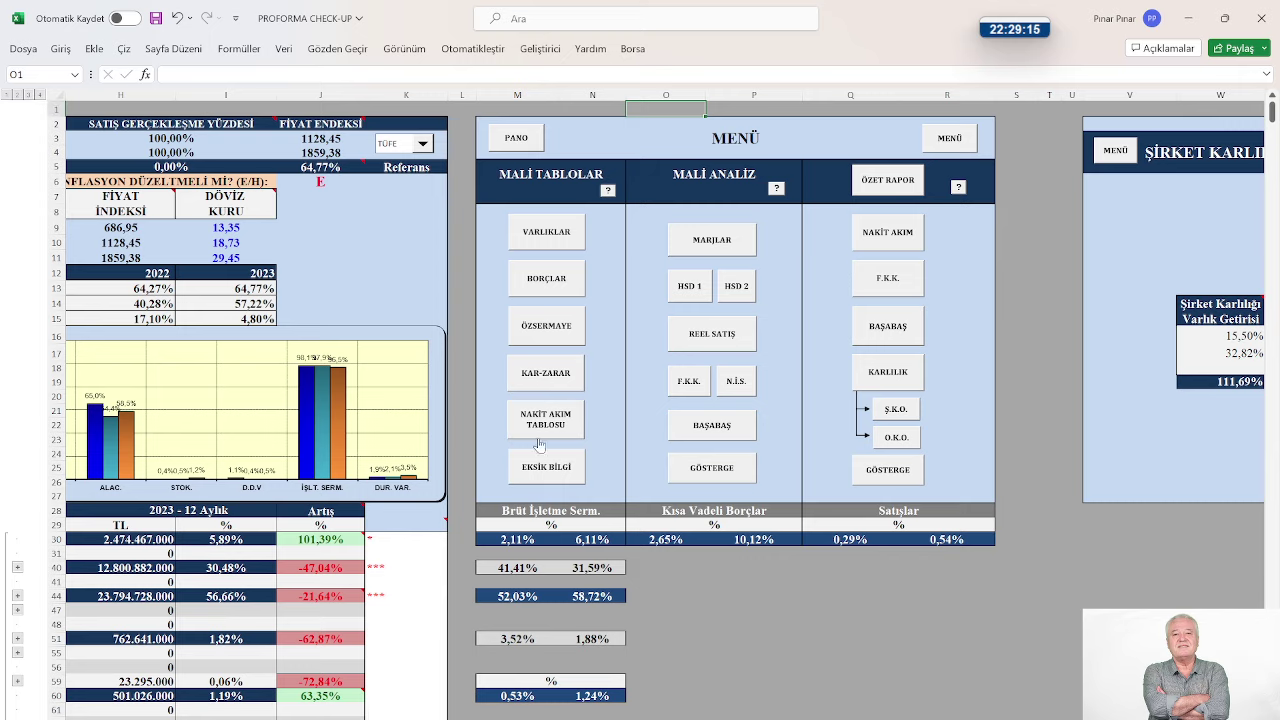
Open the Özsermaye section and examine its capital, reserve and accumulated profit rows, Toplam Öz Kaynaklar and the Bilanço Dengesi check
{"action": "left_click", "coordinate": [549, 332]}
{"action": "scroll", "coordinate": [616, 604], "scroll_direction": "down", "scroll_amount": 10}
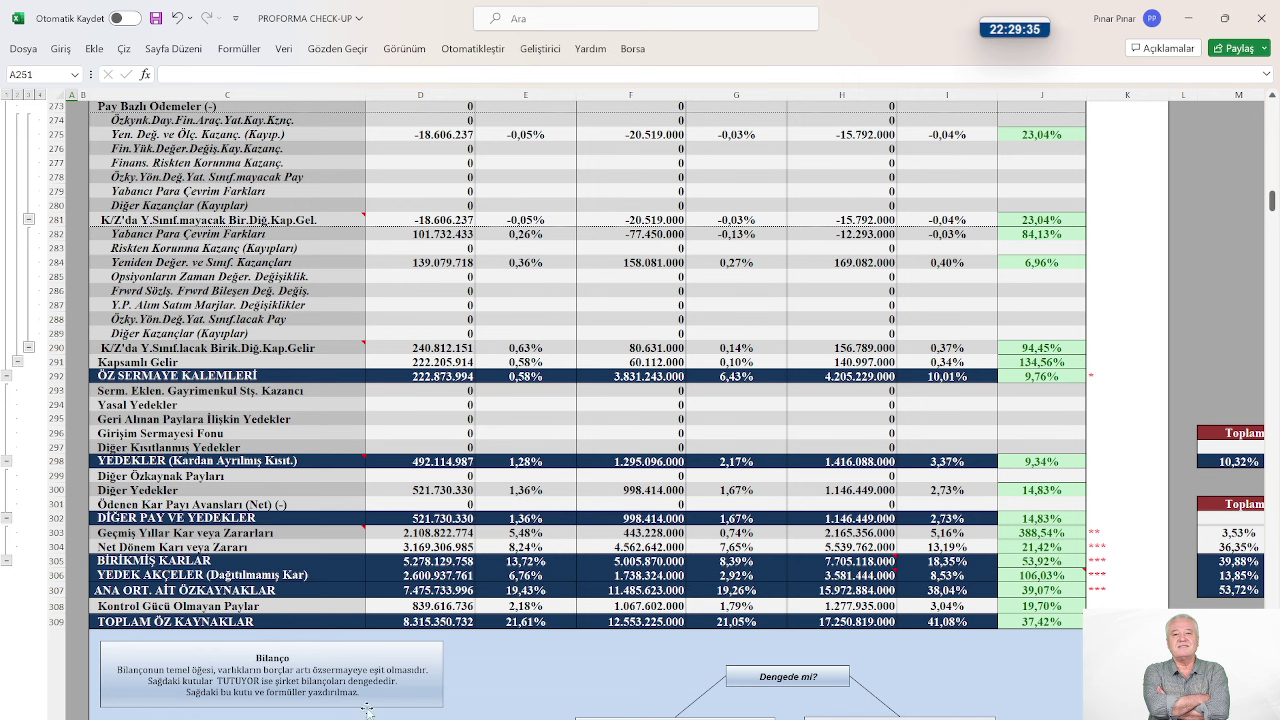
{"action": "scroll", "coordinate": [554, 619], "scroll_direction": "up", "scroll_amount": 2}
{"action": "scroll", "coordinate": [554, 619], "scroll_direction": "up", "scroll_amount": 2}
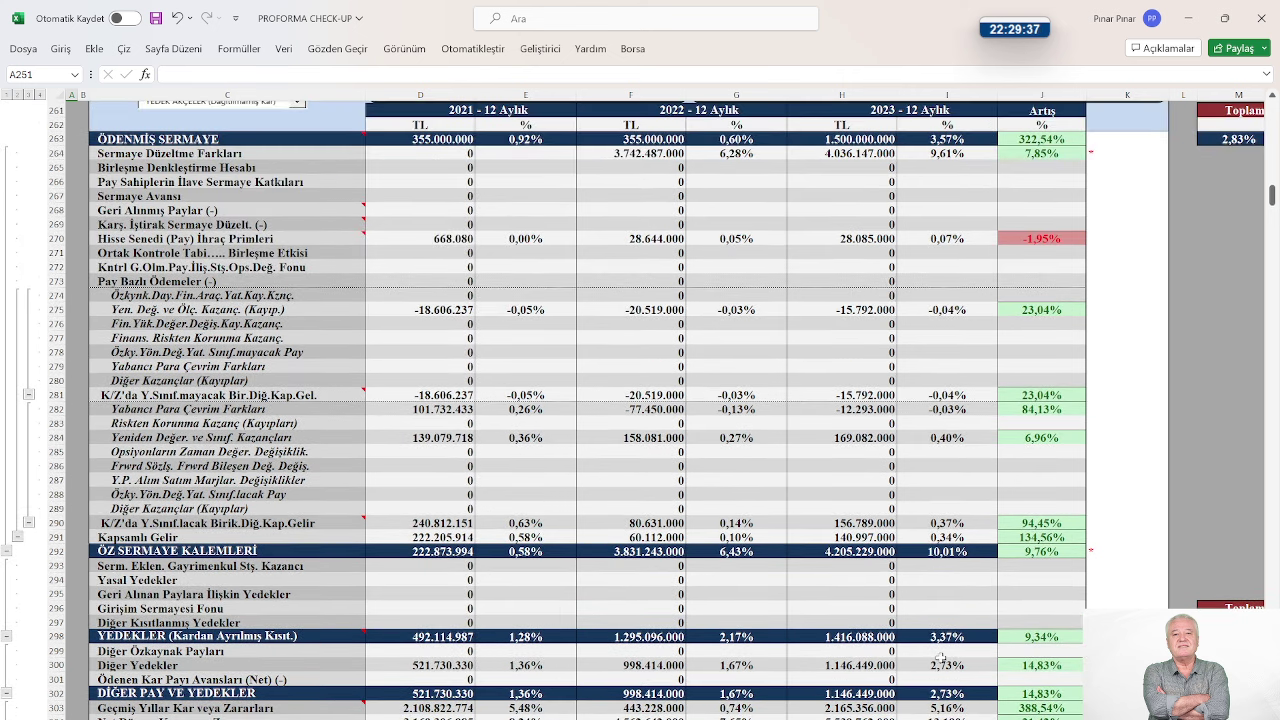
{"action": "scroll", "coordinate": [940, 658], "scroll_direction": "down", "scroll_amount": 3}
{"action": "scroll", "coordinate": [628, 410], "scroll_direction": "down", "scroll_amount": 13}
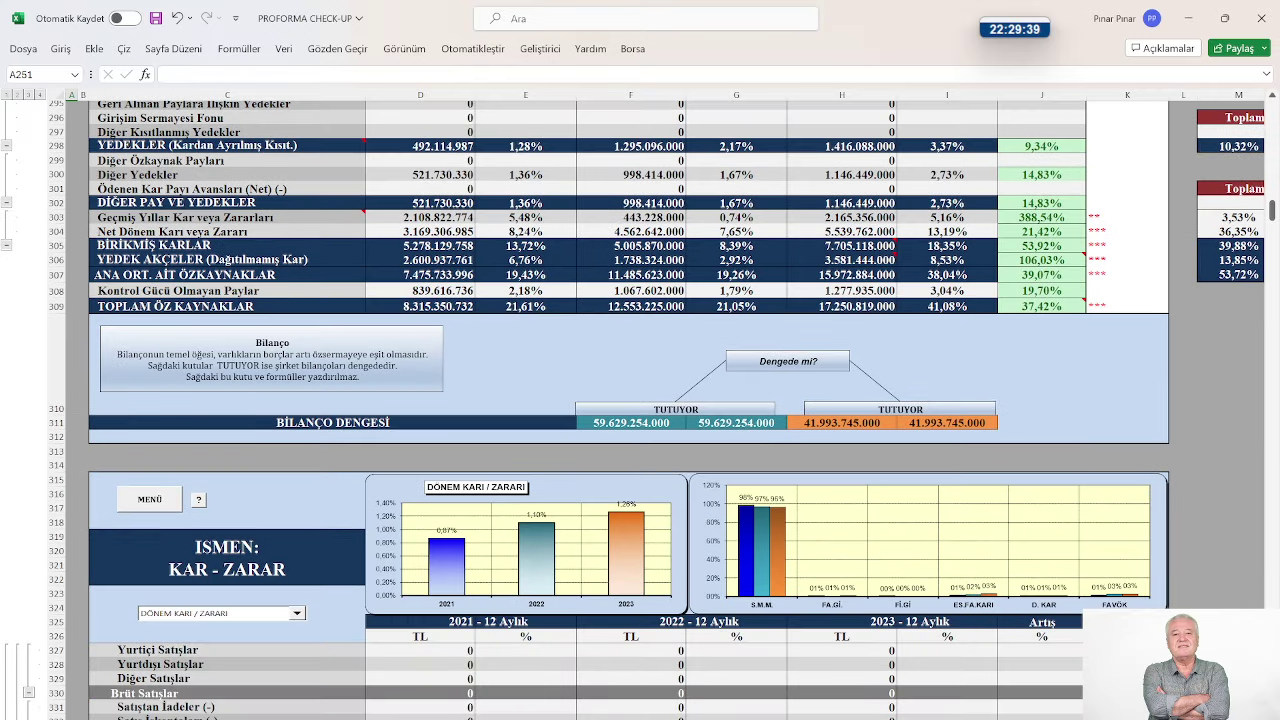
Examine the Kar-Zarar section's charts and its revenue, cost and Brüt Kar rows
{"action": "scroll", "coordinate": [512, 621], "scroll_direction": "down", "scroll_amount": 1}
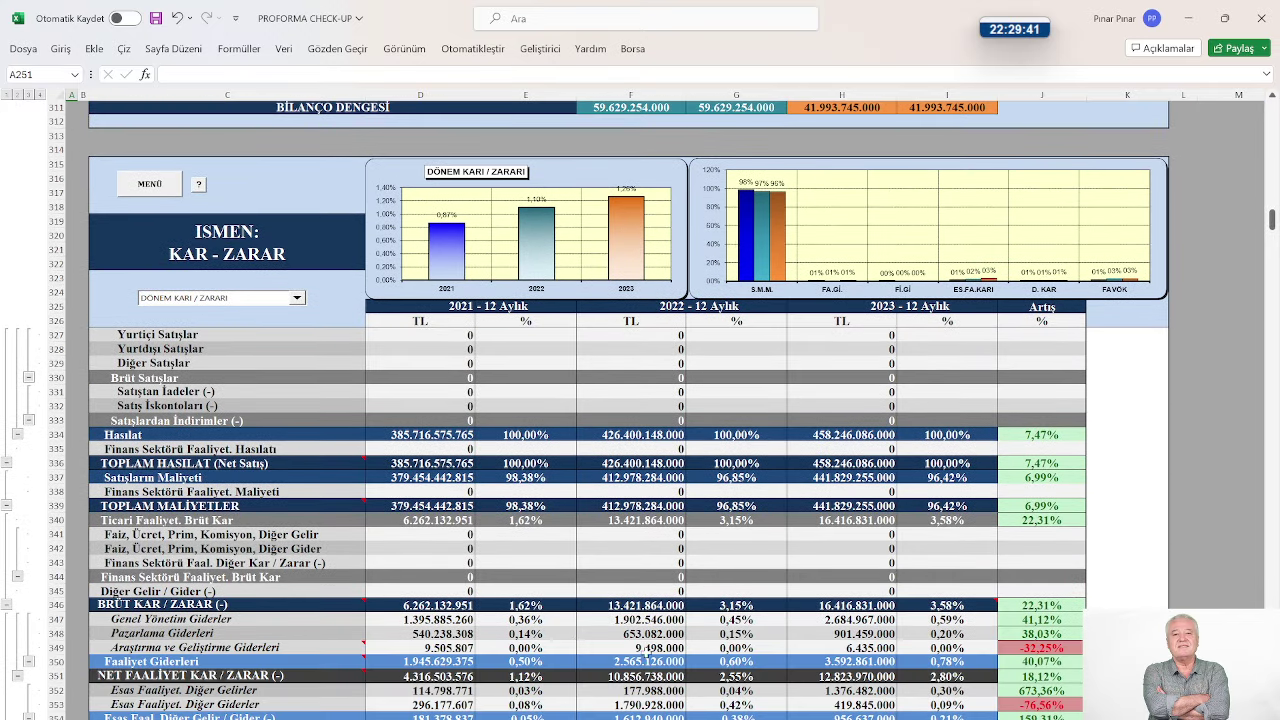
{"action": "scroll", "coordinate": [512, 618], "scroll_direction": "down", "scroll_amount": 1}
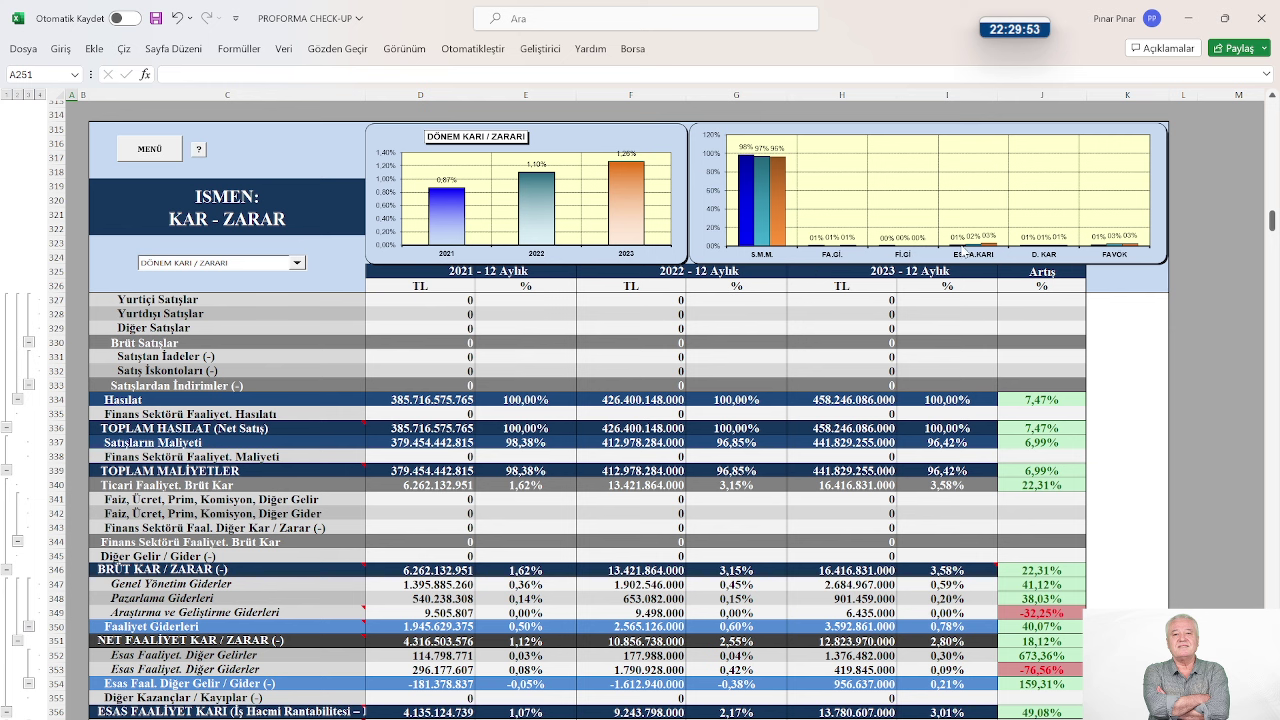
{"action": "scroll", "coordinate": [778, 424], "scroll_direction": "down", "scroll_amount": 2}
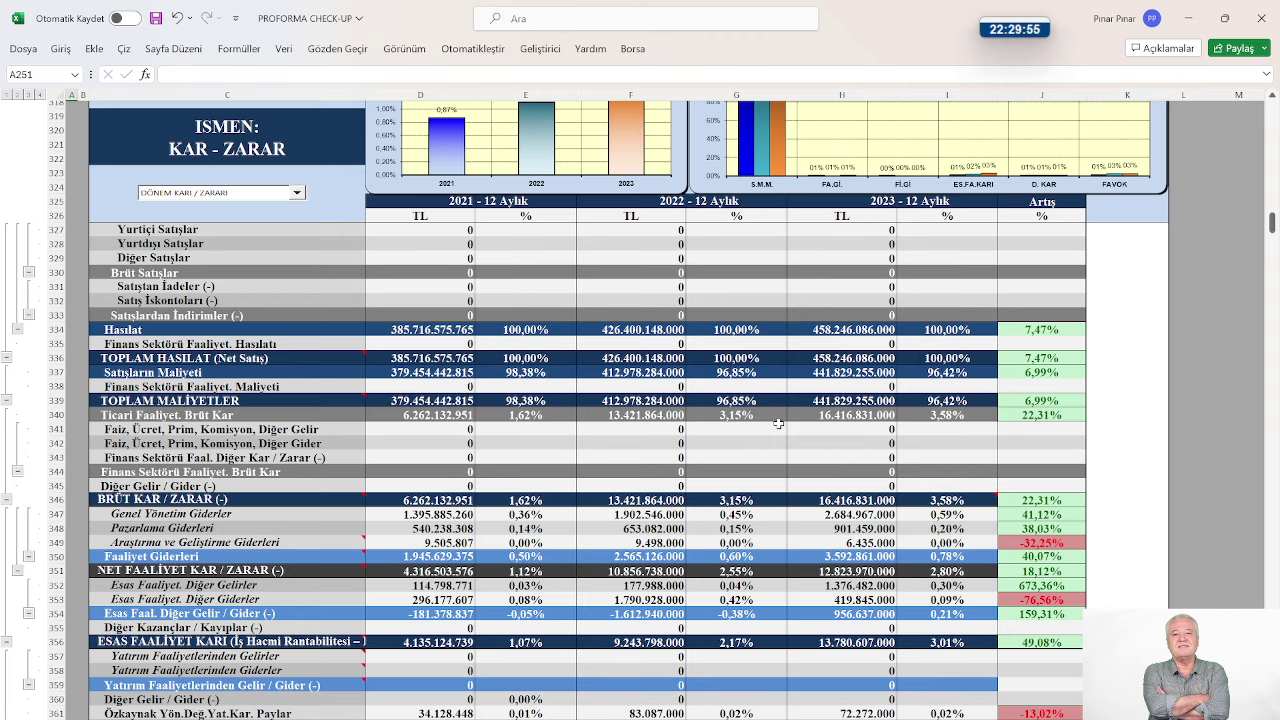
{"action": "scroll", "coordinate": [778, 424], "scroll_direction": "down", "scroll_amount": 2}
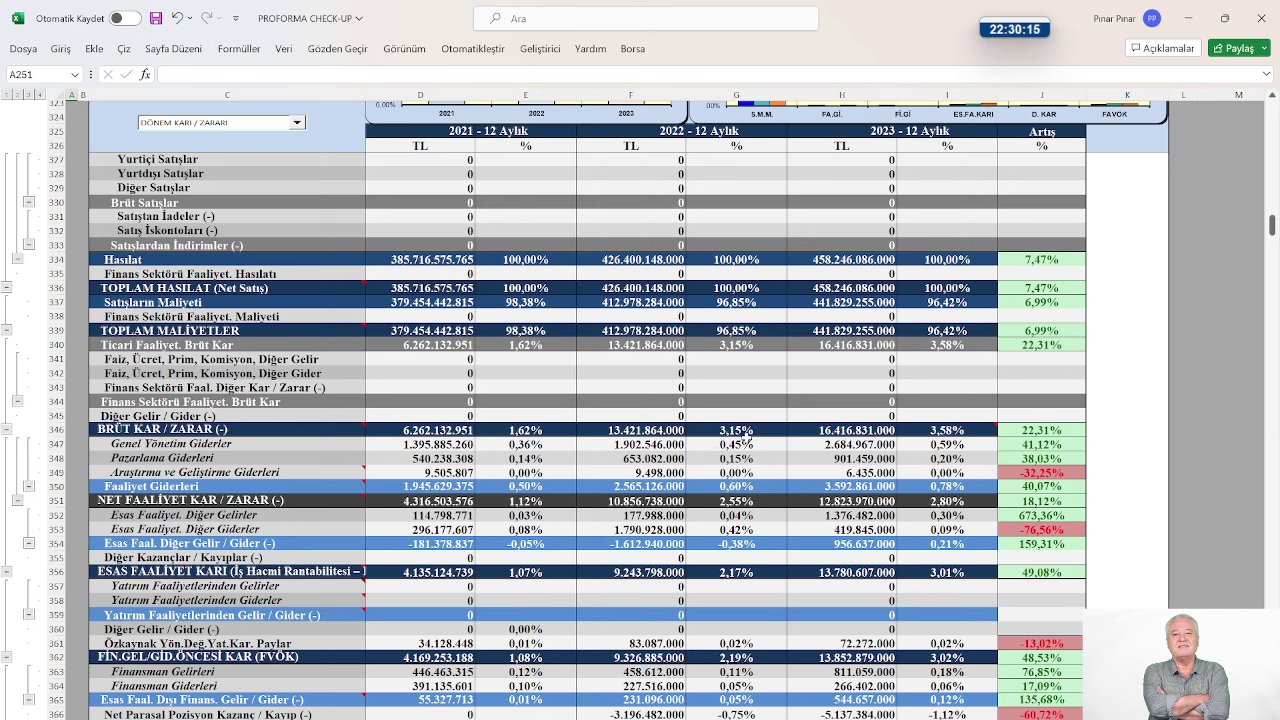
Review the income statement from operating expenses and Esas Faaliyet Karı through pre-tax and net profit to the FAVÖK rows
{"action": "mouse_move", "coordinate": [913, 436]}
{"action": "scroll", "coordinate": [787, 559], "scroll_direction": "down", "scroll_amount": 2}
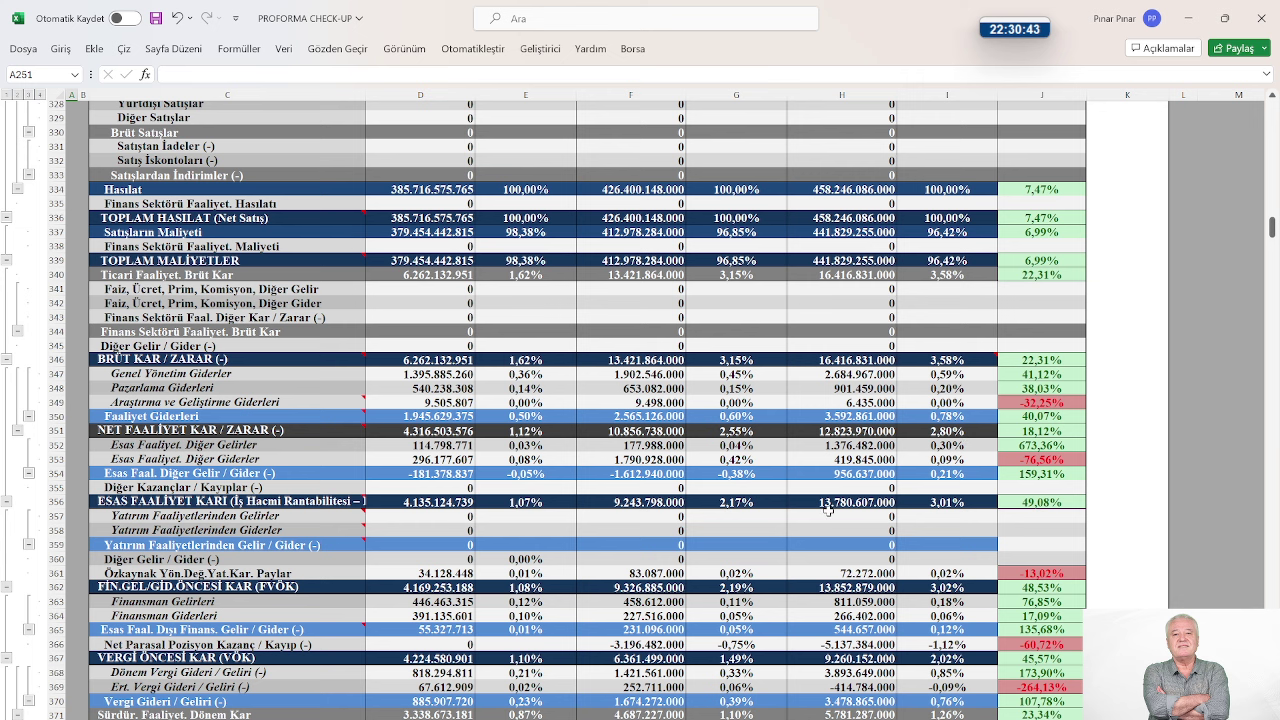
{"action": "scroll", "coordinate": [828, 510], "scroll_direction": "down", "scroll_amount": 1}
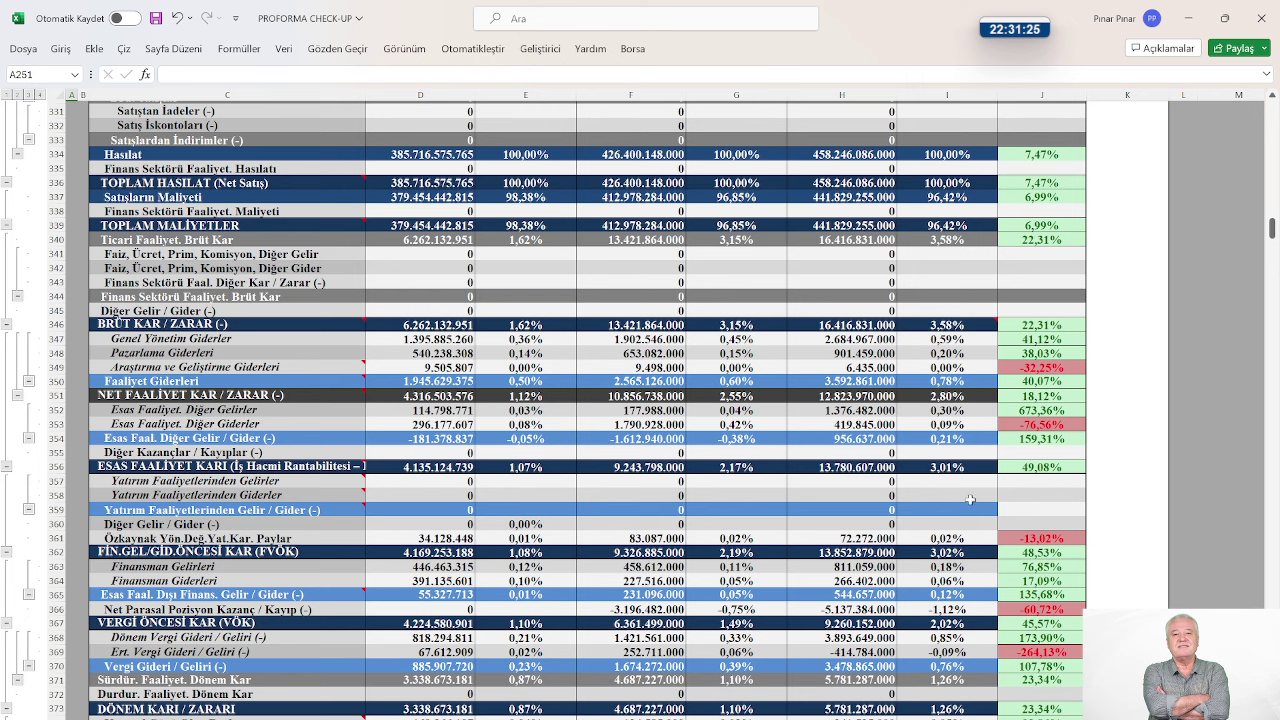
{"action": "scroll", "coordinate": [888, 537], "scroll_direction": "down", "scroll_amount": 3}
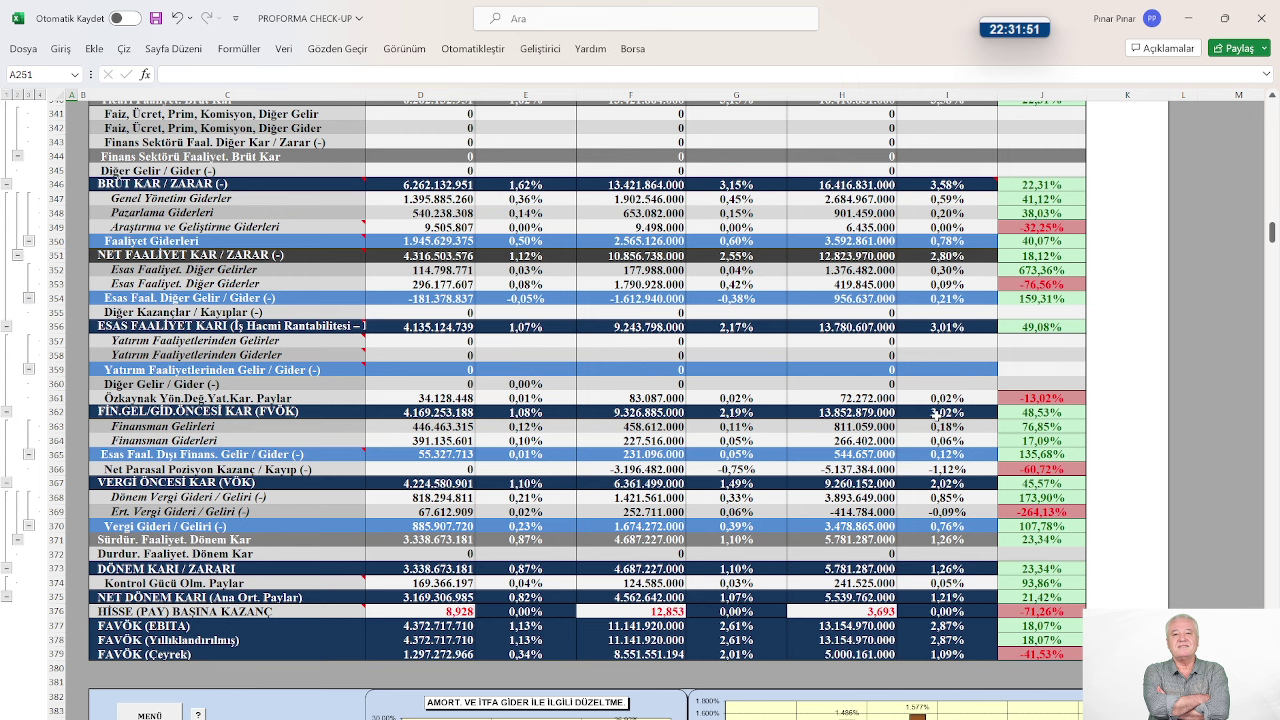
{"action": "scroll", "coordinate": [935, 412], "scroll_direction": "down", "scroll_amount": 2}
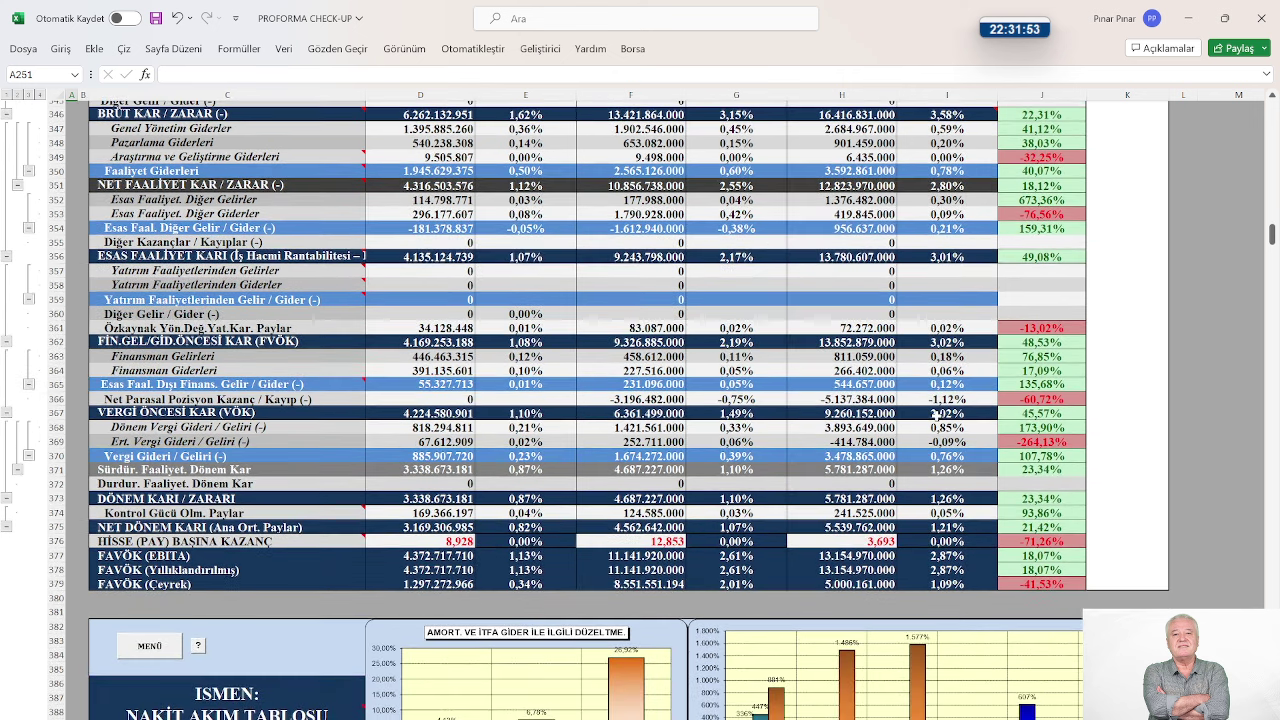